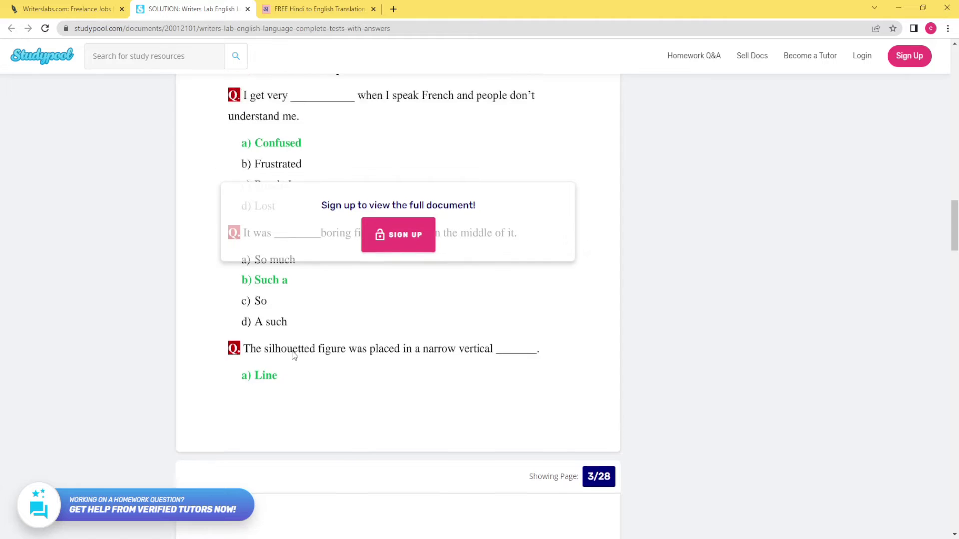
# Look back through the Studypool test answers document and bring up the Hindi to English translation page
pyautogui.scroll(7, 274, 270)
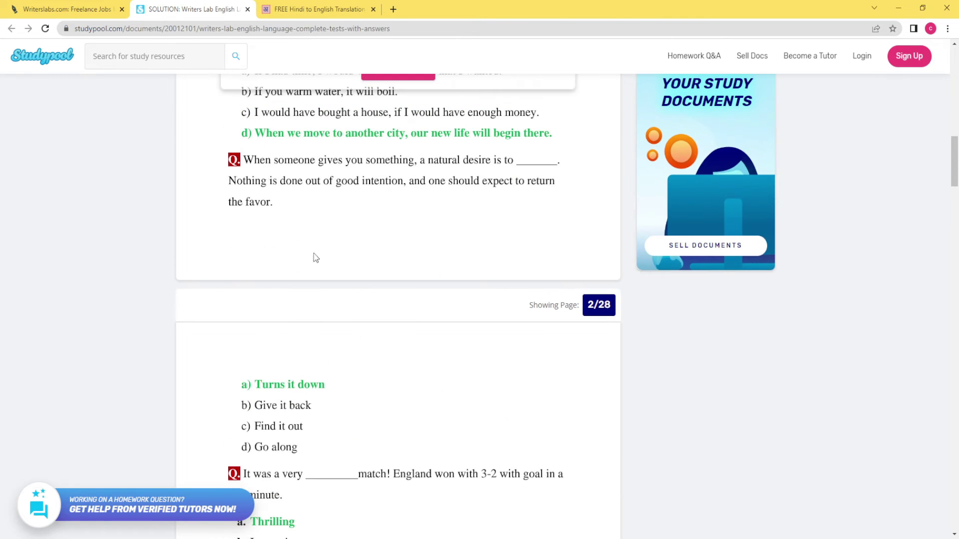
pyautogui.scroll(5, 313, 257)
pyautogui.click(314, 9)
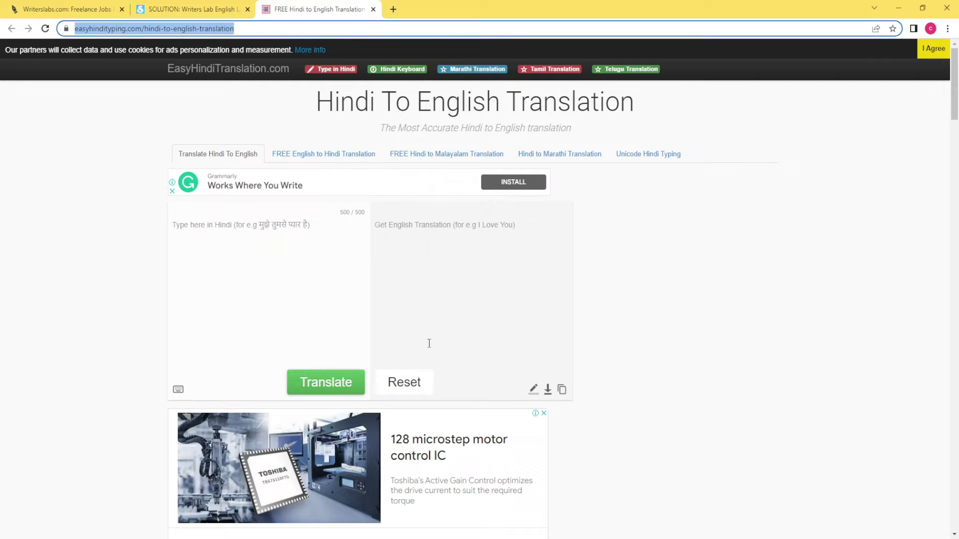
# Review the Writers Labs home page, including writer categories, benefits, writers' earnings and popular writing disciplines
pyautogui.click(49, 9)
pyautogui.scroll(-1, 498, 289)
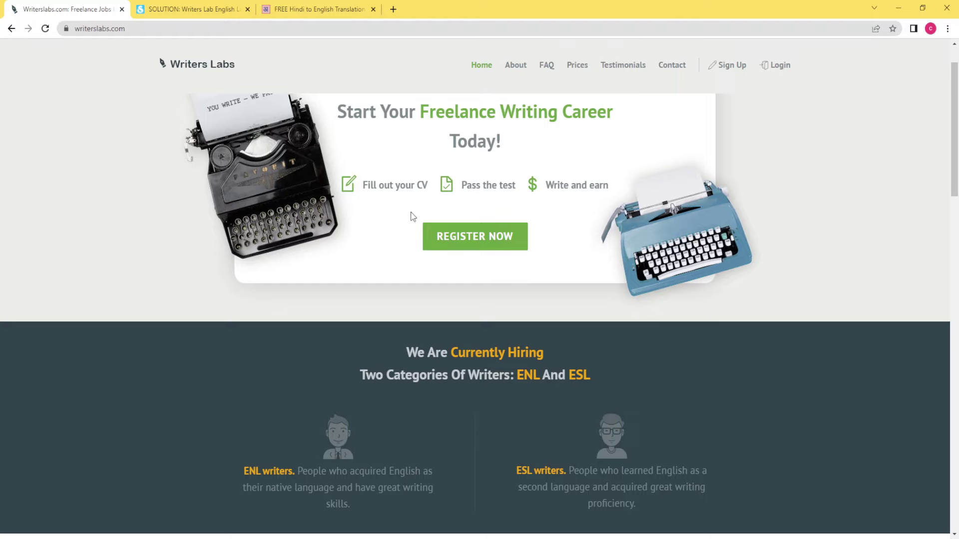
pyautogui.scroll(-6, 468, 277)
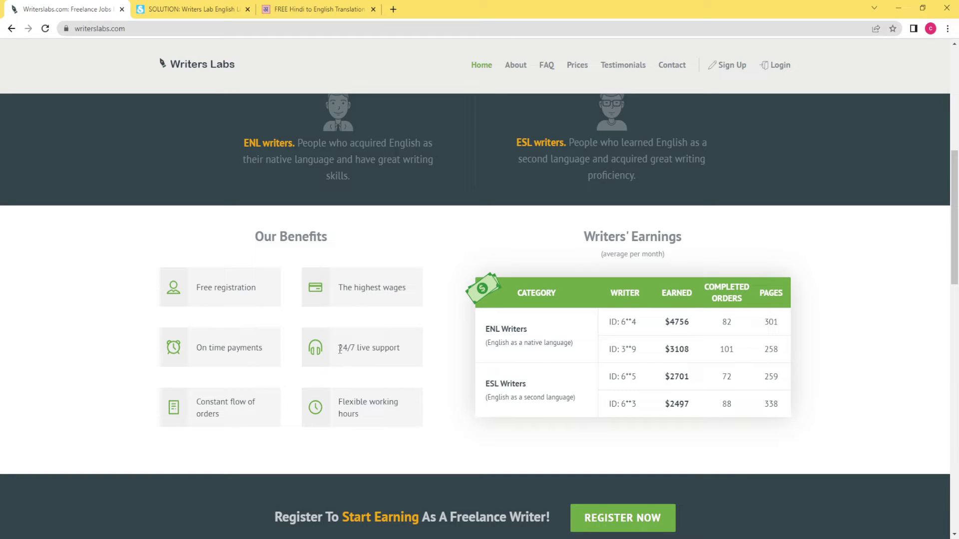
pyautogui.moveTo(340, 348); pyautogui.dragTo(405, 355)
pyautogui.scroll(-3, 394, 364)
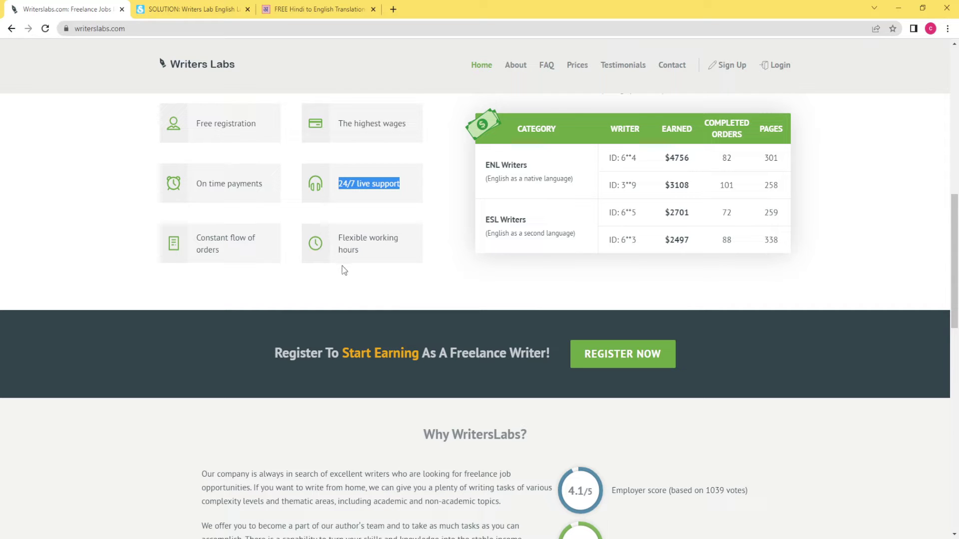
pyautogui.scroll(-2, 349, 330)
pyautogui.scroll(-4, 223, 281)
pyautogui.scroll(-5, 306, 316)
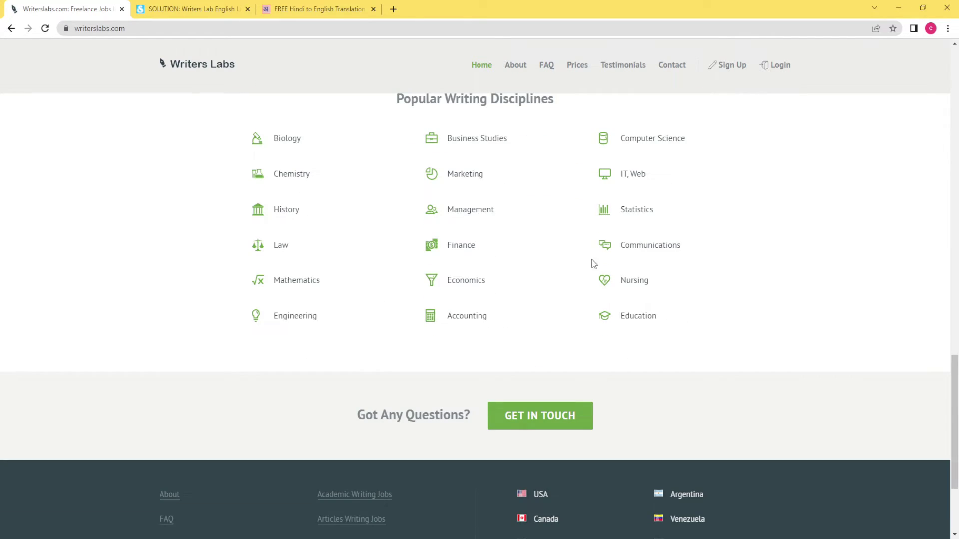
pyautogui.scroll(-3, 352, 289)
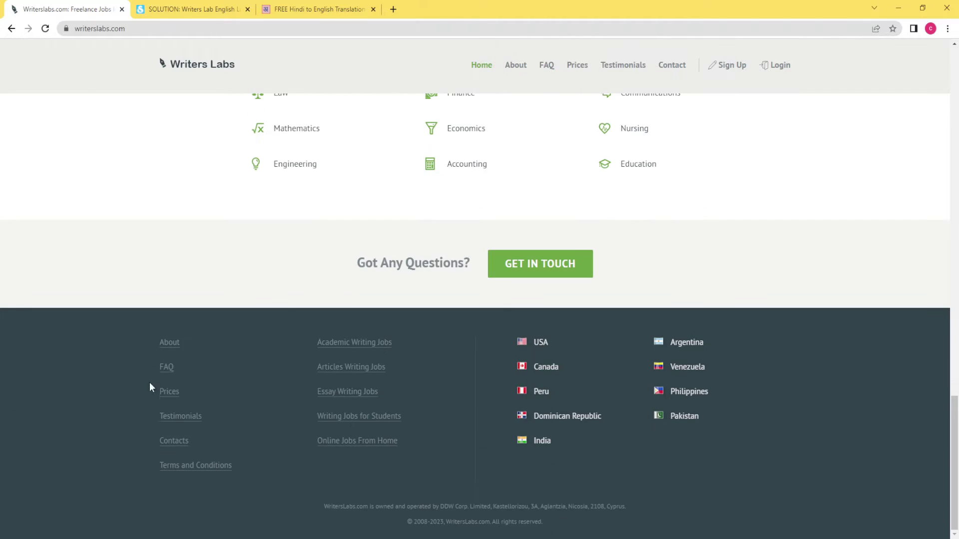
# Open the Writers Labs prices page and examine the second language writers' rates by academic level, especially for 24-hour deadlines
pyautogui.click(171, 393)
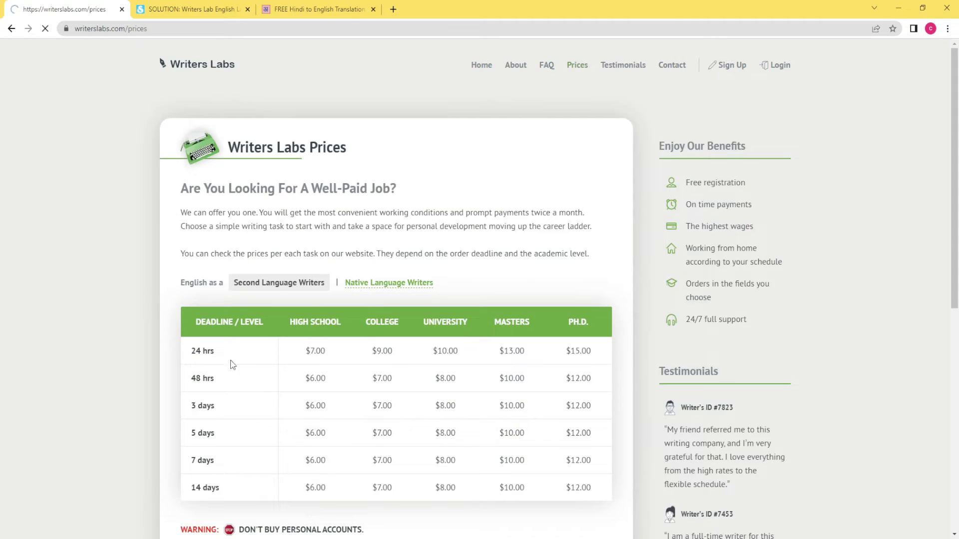
pyautogui.scroll(-5, 345, 212)
pyautogui.scroll(2, 330, 214)
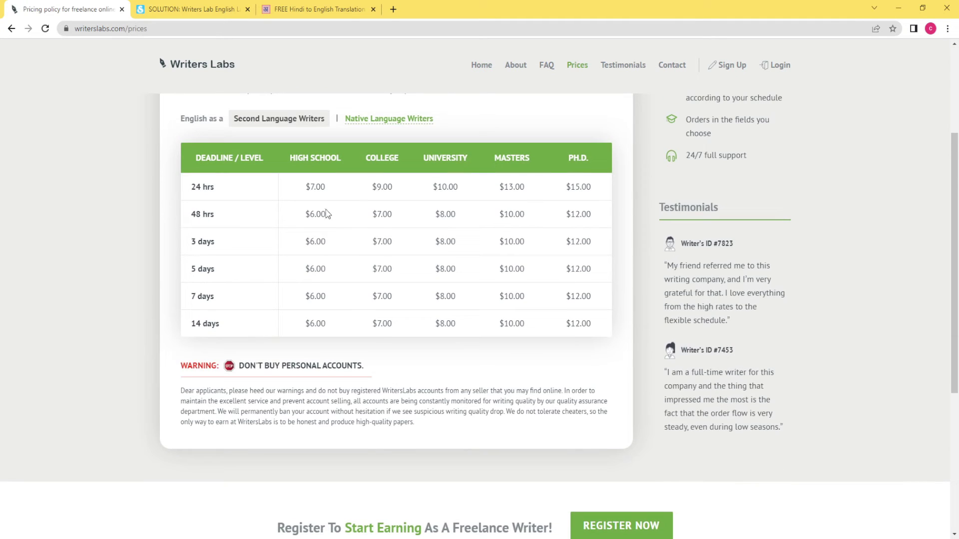
pyautogui.tripleClick(311, 155)
pyautogui.moveTo(366, 157); pyautogui.dragTo(551, 173)
pyautogui.click(601, 150)
pyautogui.moveTo(305, 188); pyautogui.dragTo(326, 186)
pyautogui.moveTo(371, 188); pyautogui.dragTo(398, 189)
# Compare the native language writers' rates with those for second language writers
pyautogui.click(383, 120)
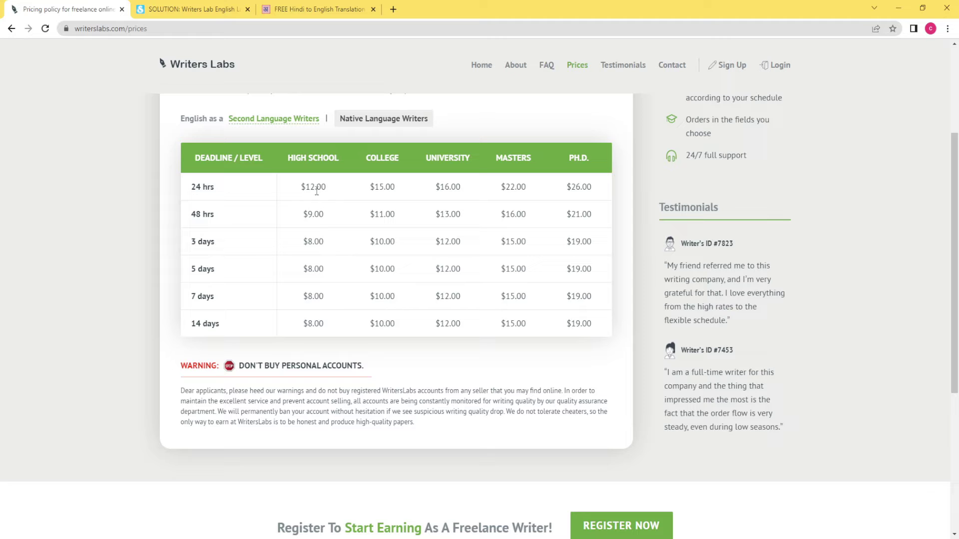
pyautogui.moveTo(301, 187); pyautogui.dragTo(324, 184)
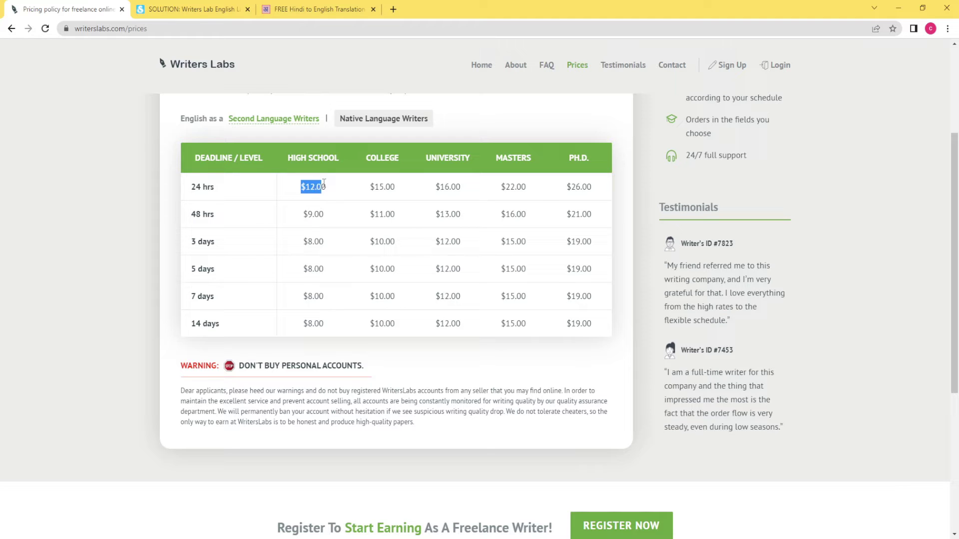
pyautogui.click(278, 118)
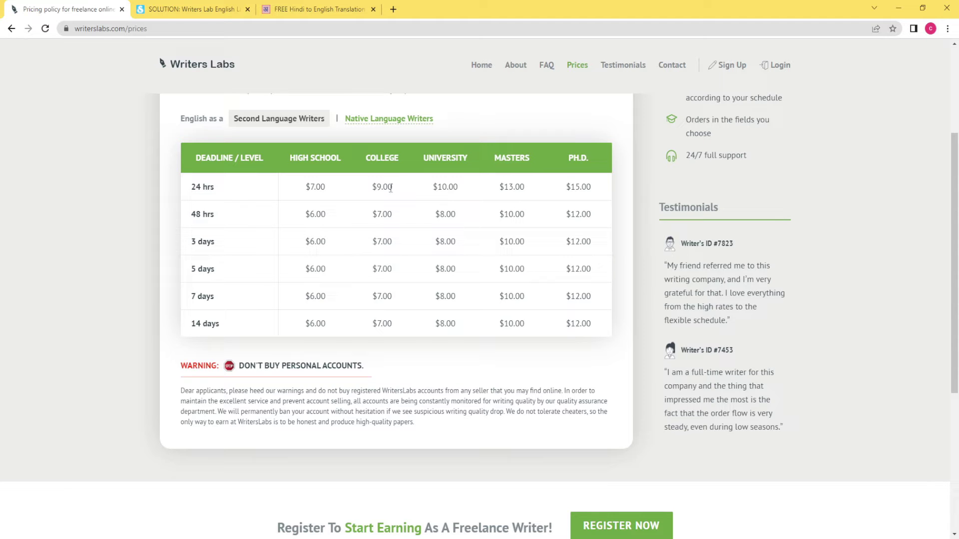
pyautogui.click(383, 119)
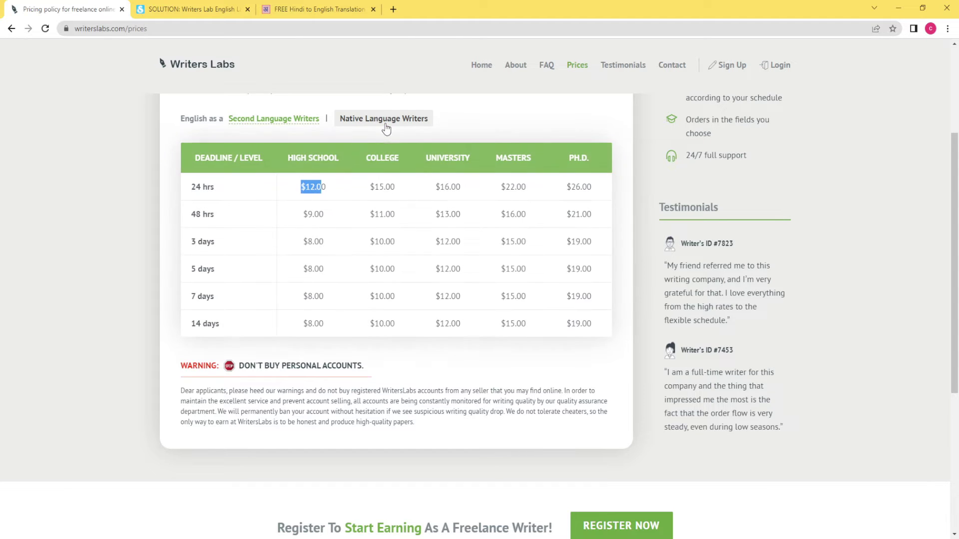
pyautogui.click(345, 208)
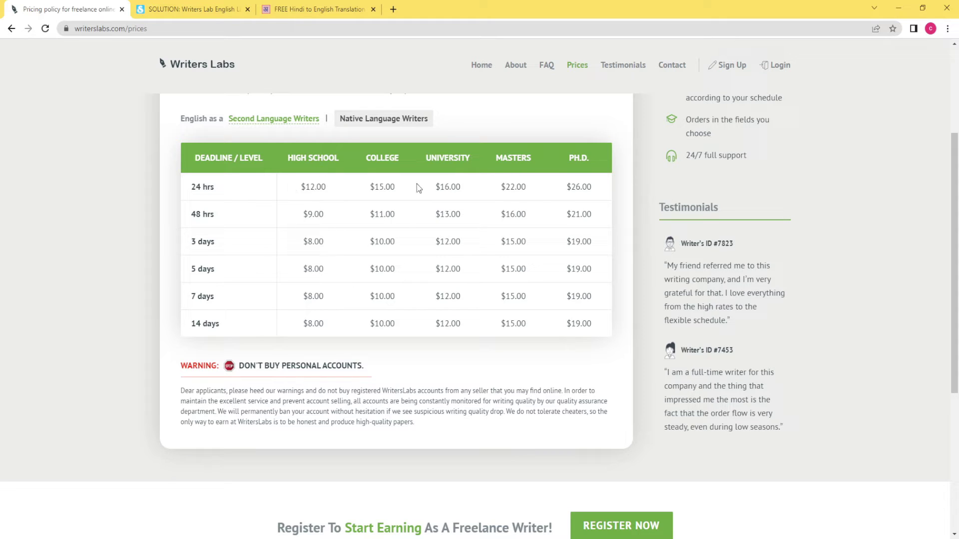
# Check the rest of the prices page and open the writer registration form
pyautogui.scroll(-4, 337, 238)
pyautogui.scroll(7, 370, 263)
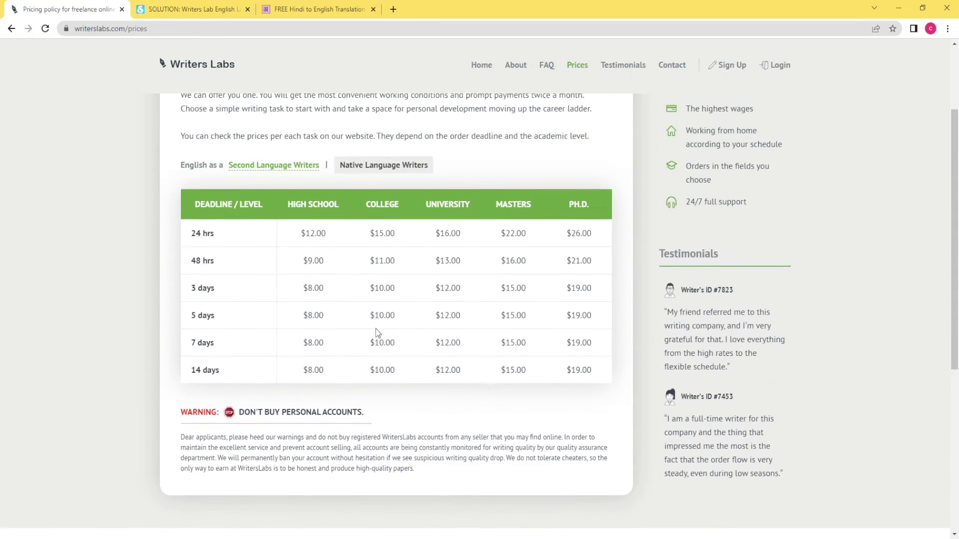
pyautogui.scroll(-8, 370, 306)
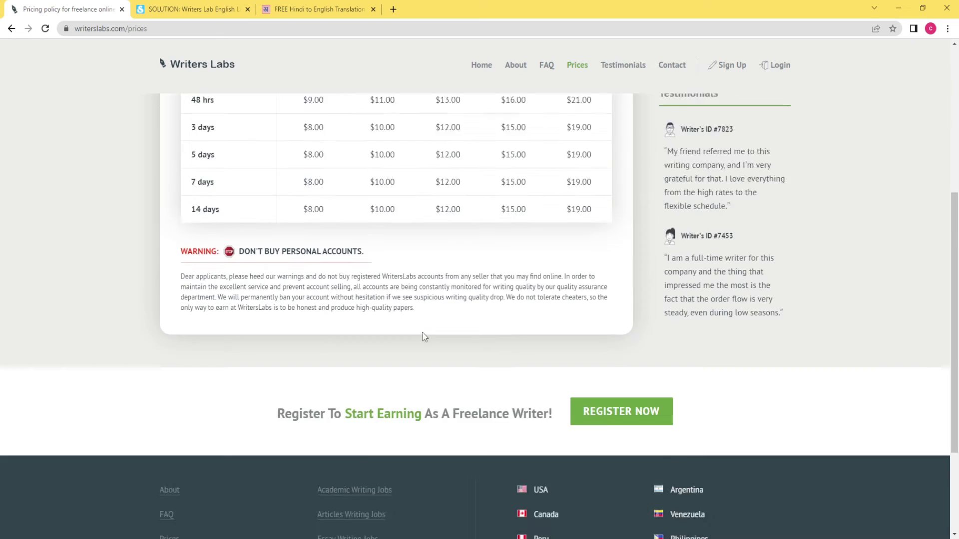
pyautogui.click(602, 274)
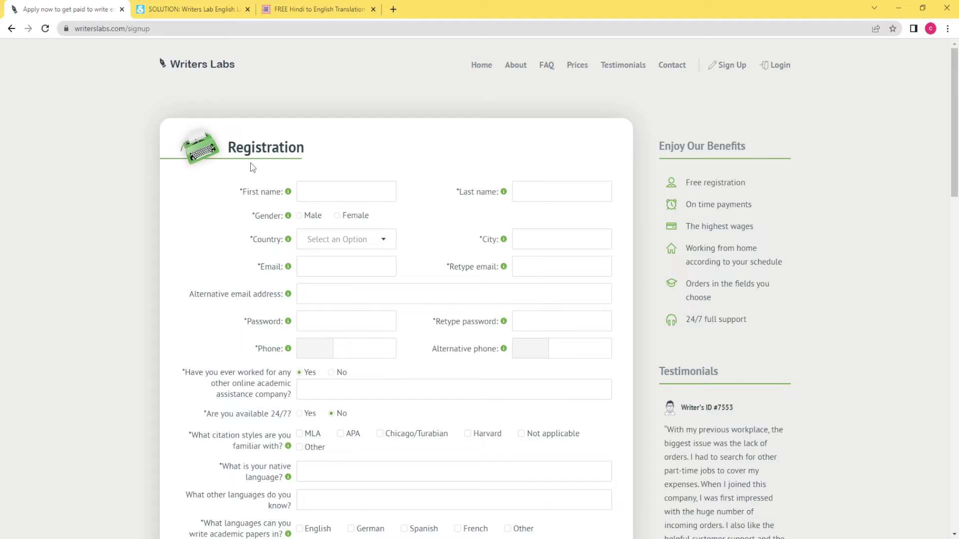
# Choose Male as the gender and India as the country in the registration form
pyautogui.click(324, 195)
pyautogui.click(543, 189)
pyautogui.click(301, 217)
pyautogui.click(342, 242)
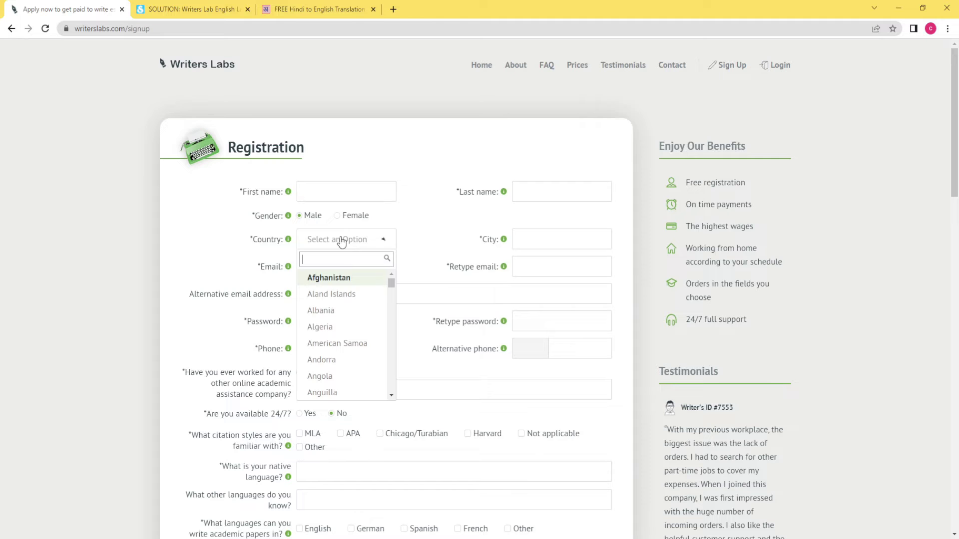
pyautogui.scroll(-20, 336, 343)
pyautogui.scroll(-5, 349, 335)
pyautogui.scroll(3, 347, 332)
pyautogui.click(338, 321)
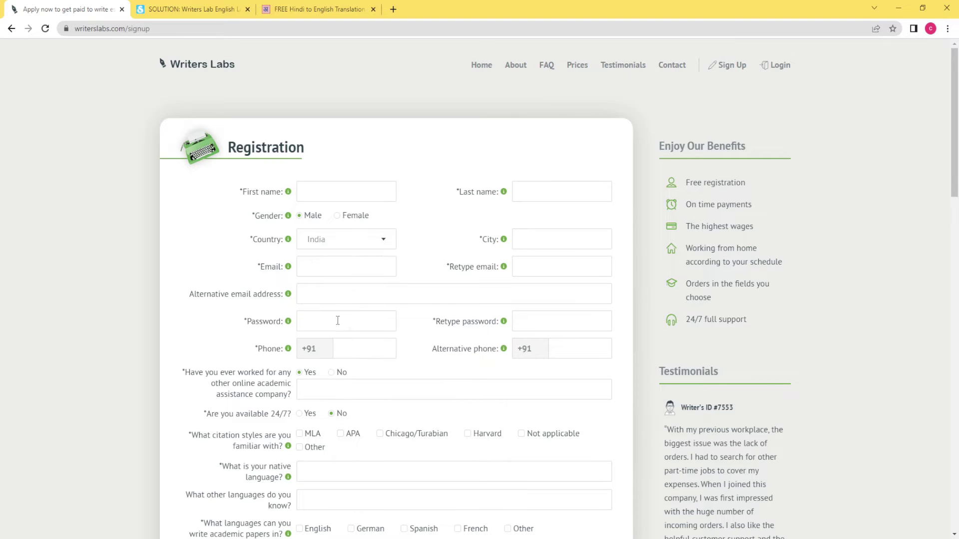
# Go through the city, email, password, phone and alternative phone fields without filling them in
pyautogui.click(530, 242)
pyautogui.click(358, 265)
pyautogui.click(530, 268)
pyautogui.click(325, 322)
pyautogui.click(344, 349)
pyautogui.click(569, 347)
# Try Yes for the question about 24/7 availability, and set the answer back to No
pyautogui.scroll(-2, 332, 378)
pyautogui.scroll(-1, 332, 377)
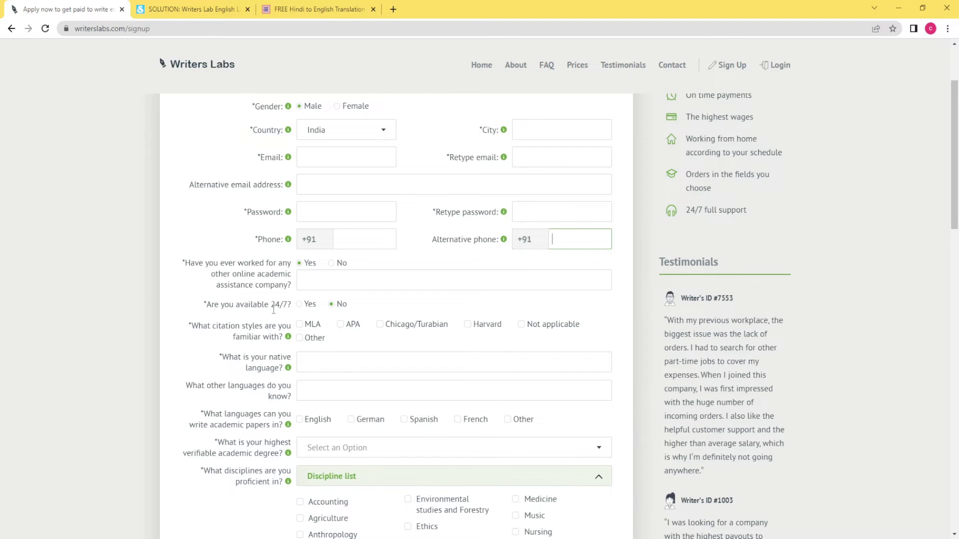
pyautogui.click(300, 305)
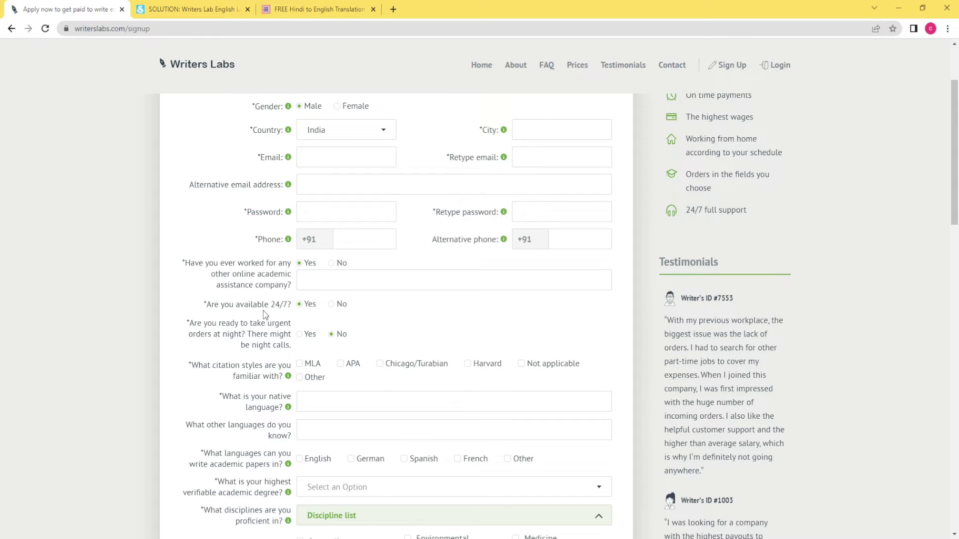
pyautogui.click(331, 304)
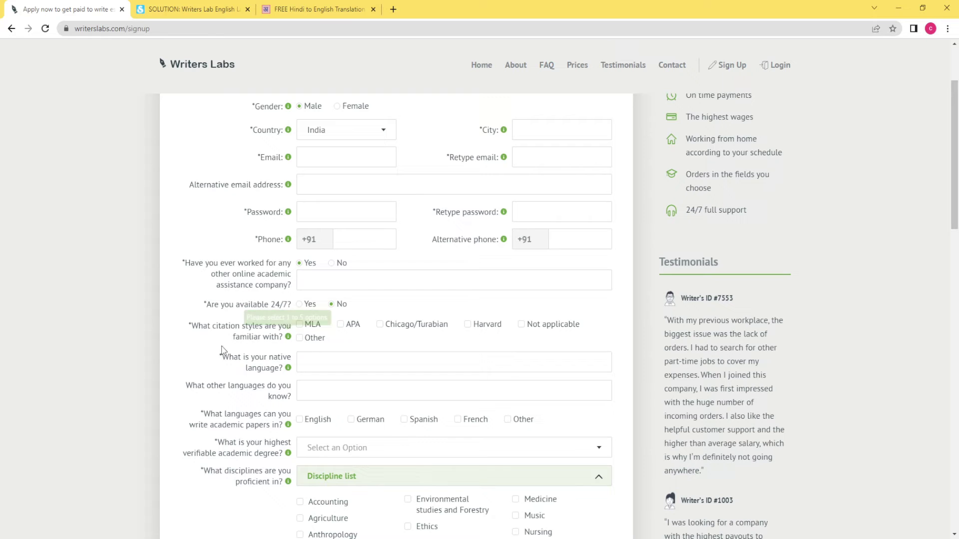
# Mark the familiar citation styles as Not applicable
pyautogui.click(523, 325)
pyautogui.click(522, 327)
pyautogui.scroll(-1, 244, 329)
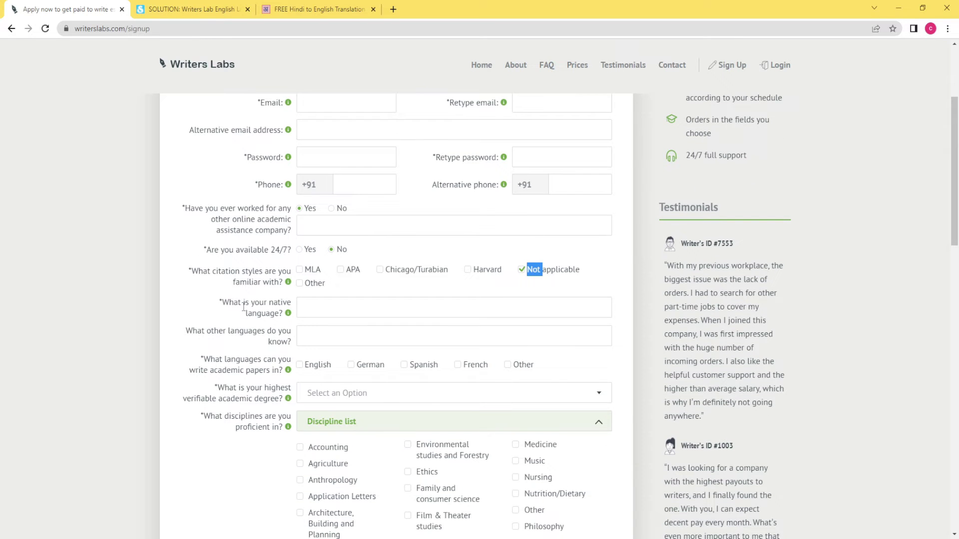
# Go through the native language and other known languages fields, leaving both empty
pyautogui.click(327, 309)
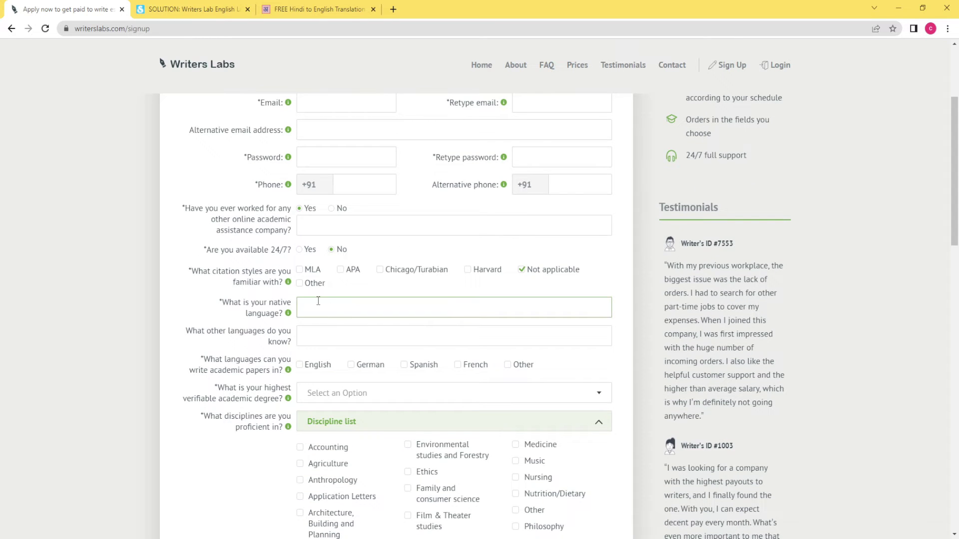
pyautogui.click(304, 338)
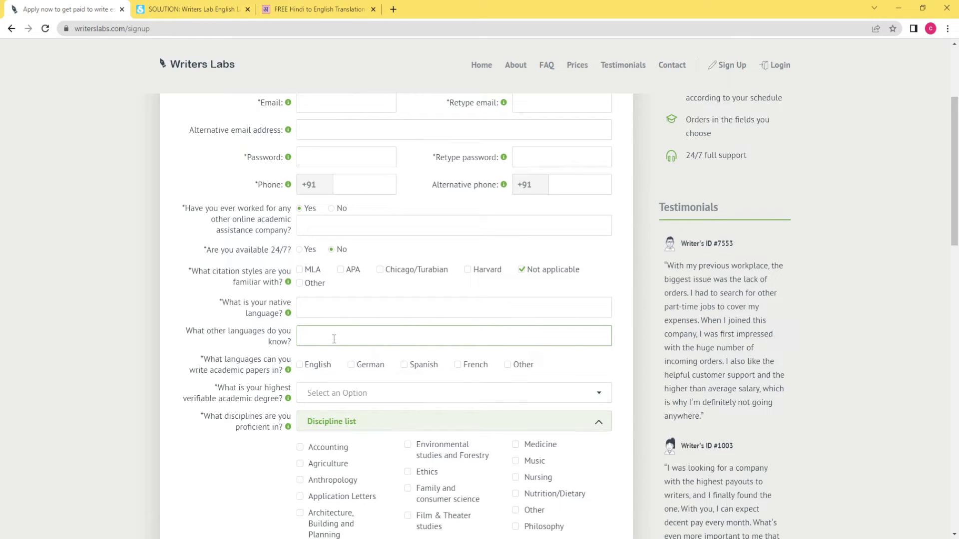
pyautogui.click(309, 305)
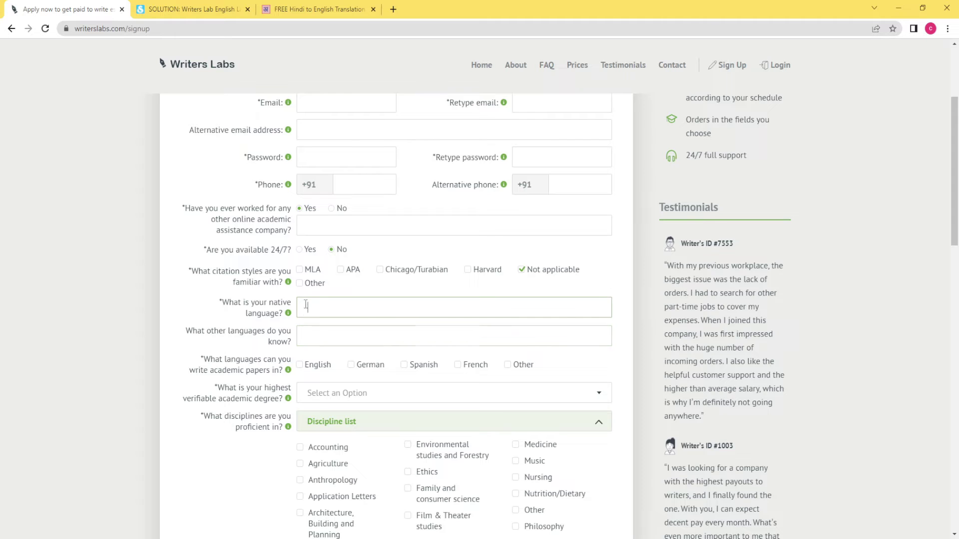
pyautogui.click(308, 335)
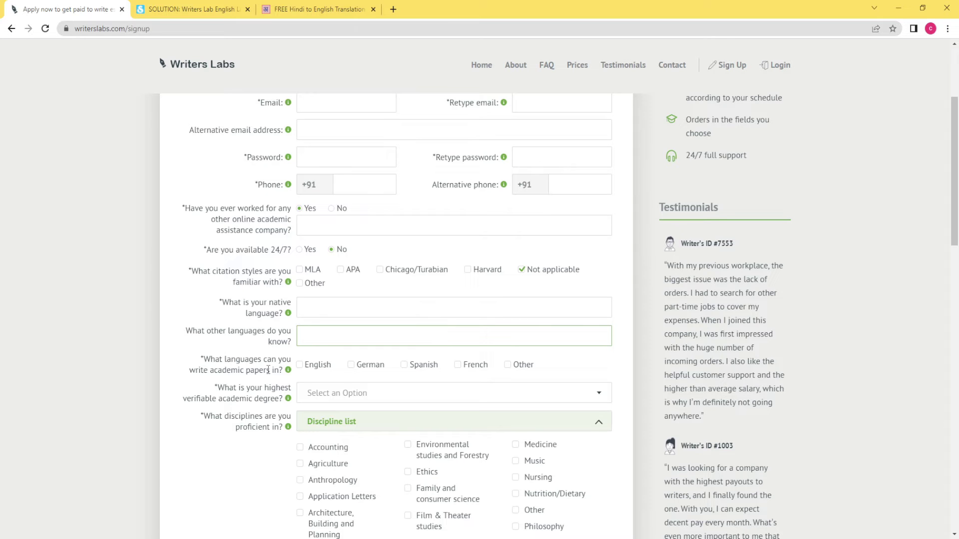
# Select English, German, Spanish, French and Other as academic writing languages, and place the cursor in the field for the other language
pyautogui.click(300, 364)
pyautogui.click(351, 365)
pyautogui.click(405, 365)
pyautogui.click(459, 365)
pyautogui.click(516, 365)
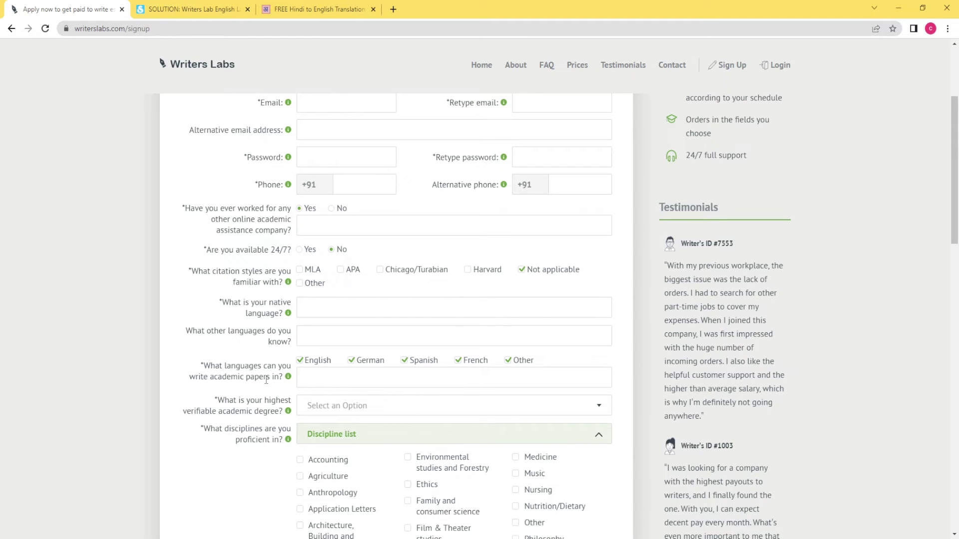
pyautogui.click(310, 381)
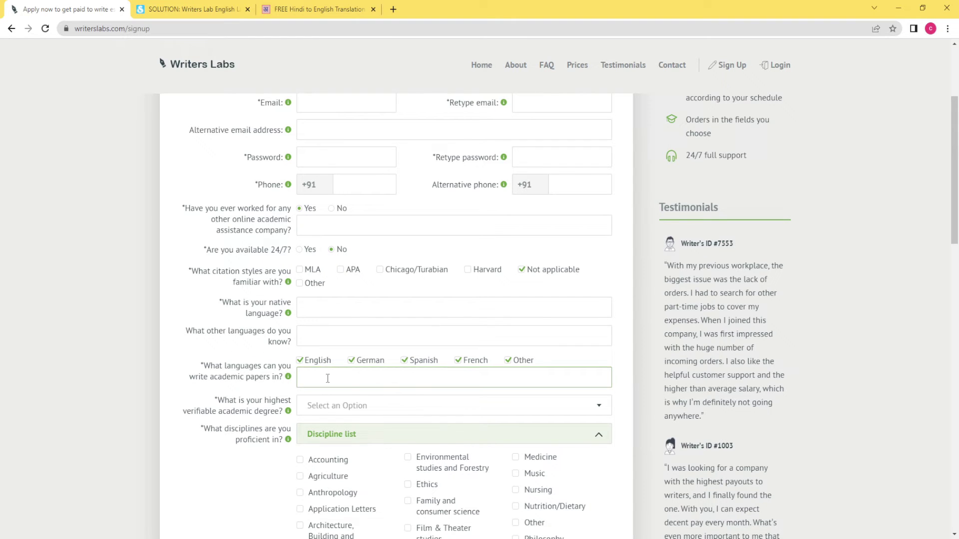
# Set the highest verifiable academic degree to High School
pyautogui.scroll(-2, 253, 389)
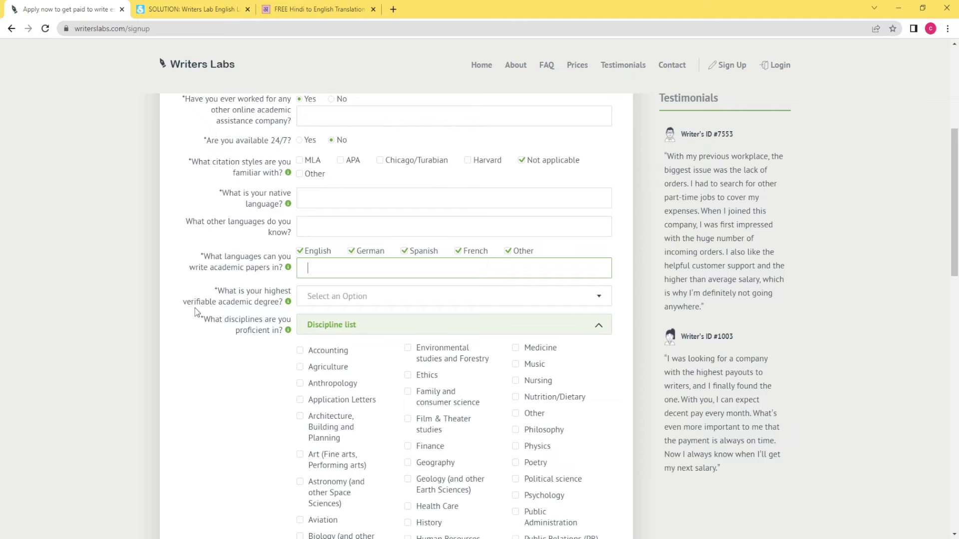
pyautogui.click(328, 301)
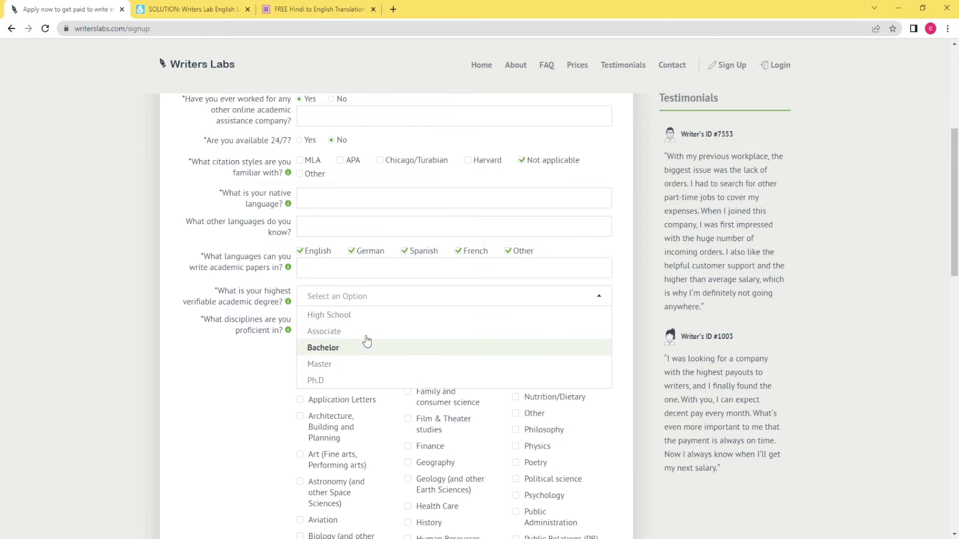
pyautogui.click(362, 317)
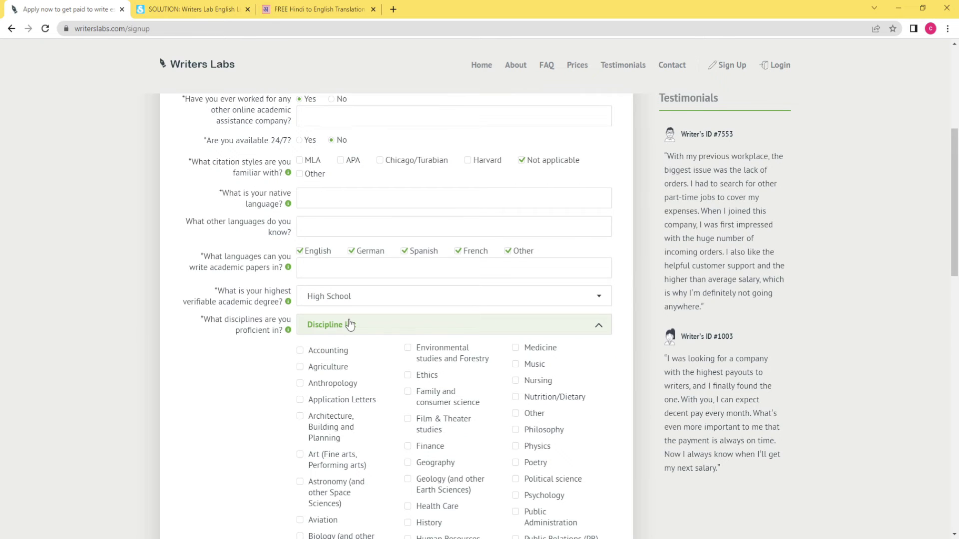
# Select Geography, History and Physics as the disciplines the applicant is proficient in
pyautogui.click(349, 325)
pyautogui.click(381, 325)
pyautogui.scroll(-3, 342, 346)
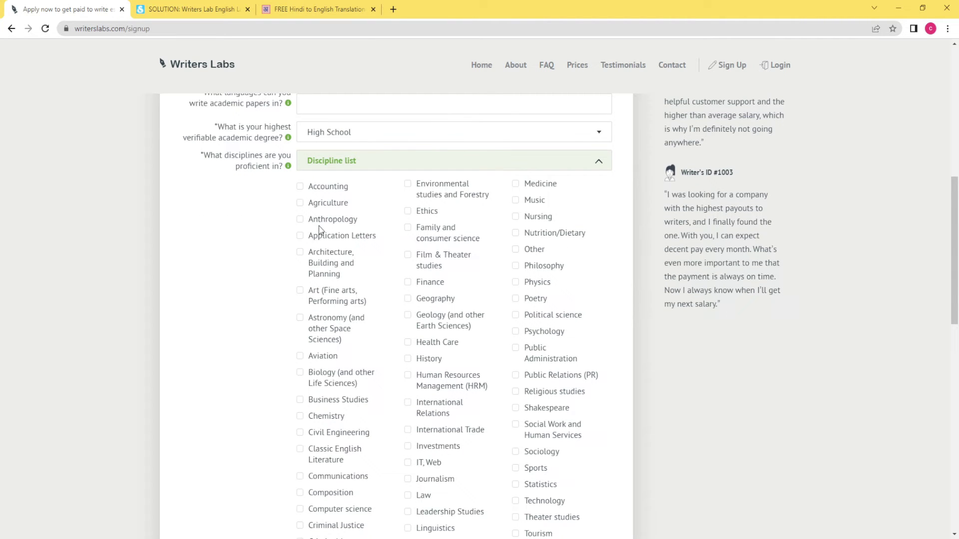
pyautogui.scroll(-1, 439, 305)
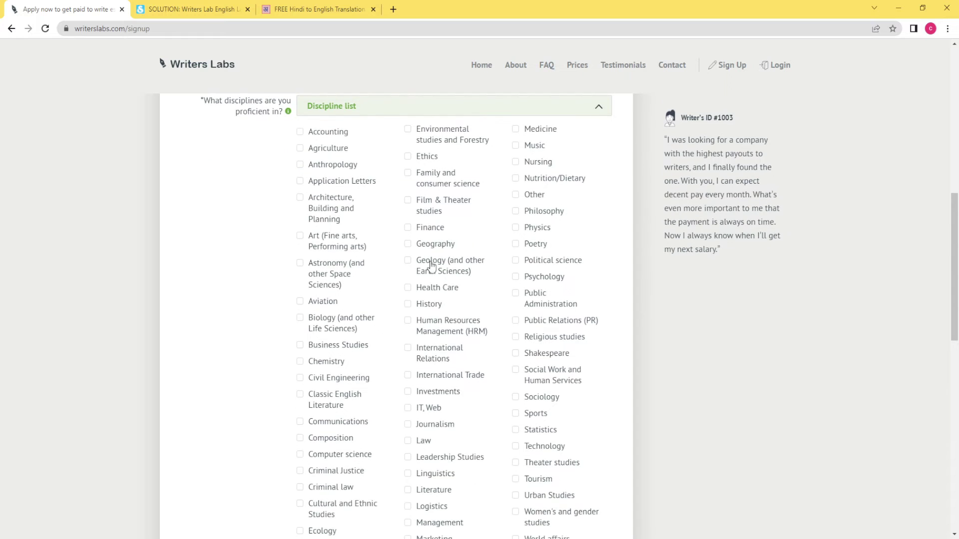
pyautogui.click(409, 245)
pyautogui.click(409, 305)
pyautogui.click(519, 229)
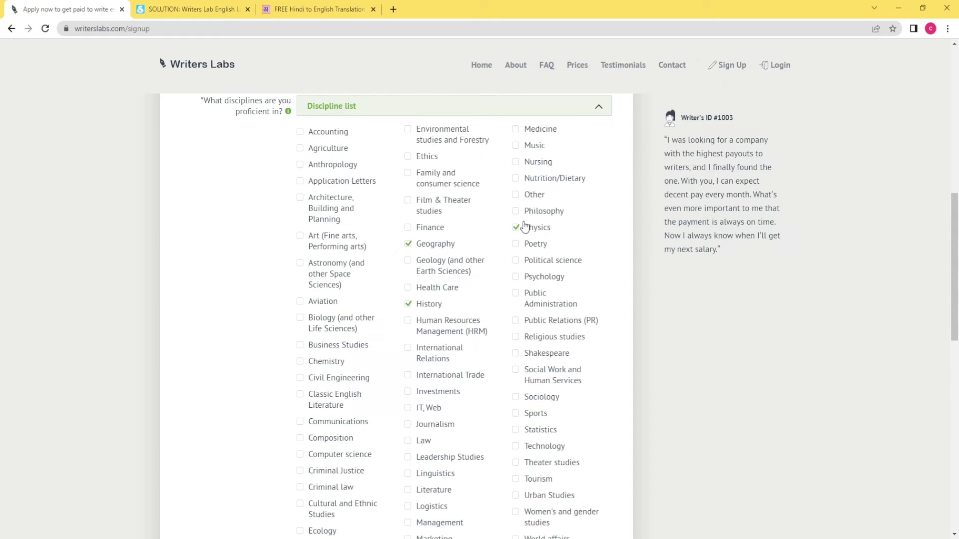
# Add Nursing to the proficient disciplines and select Admission papers and Academic papers as the spheres of specialization
pyautogui.click(519, 165)
pyautogui.scroll(2, 368, 274)
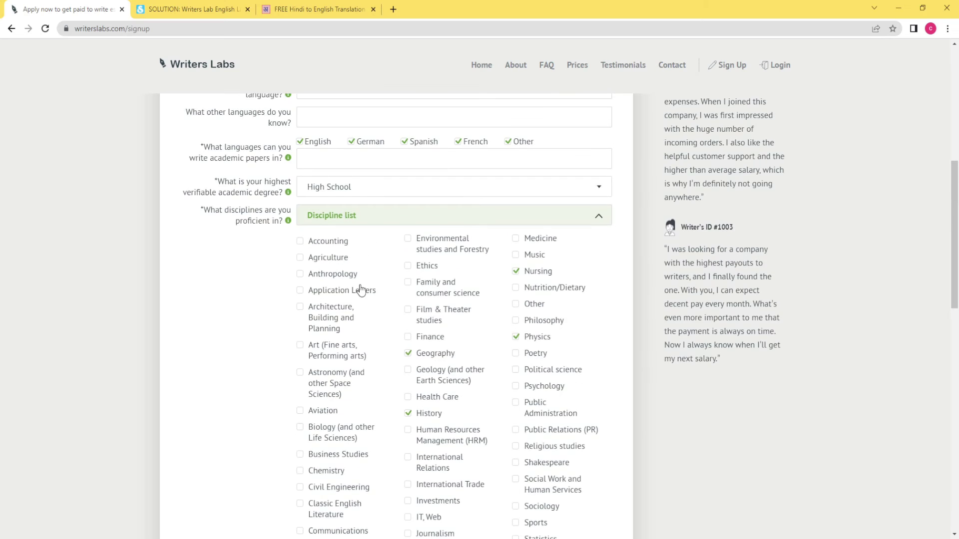
pyautogui.scroll(-4, 359, 289)
pyautogui.scroll(-4, 359, 290)
pyautogui.scroll(-2, 220, 369)
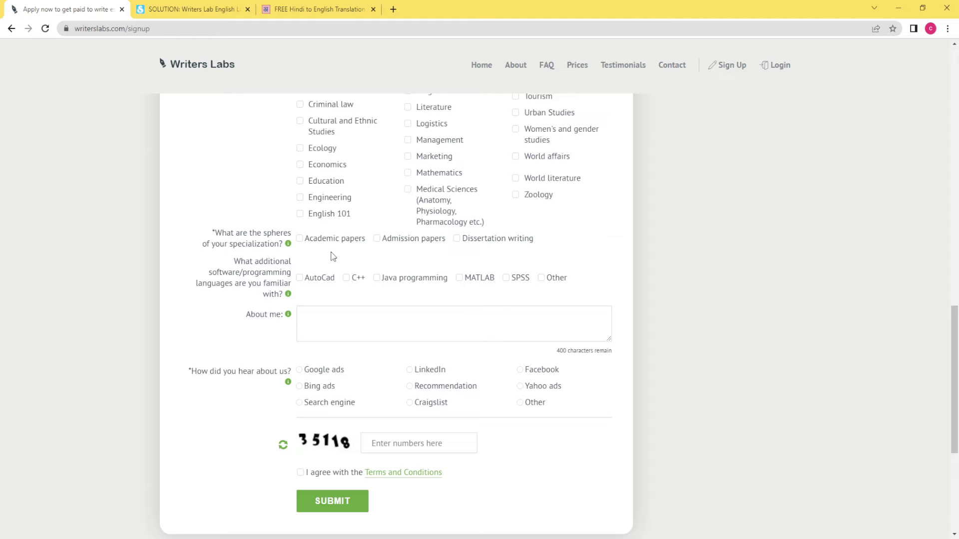
pyautogui.click(377, 239)
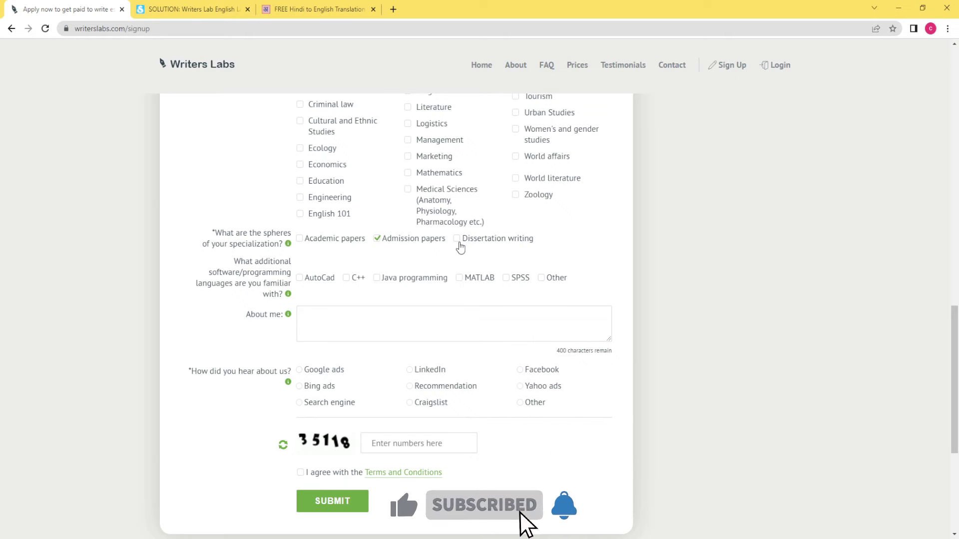
pyautogui.click(299, 239)
# Select Other for additional software and programming languages, and place the cursor in its text field
pyautogui.scroll(-1, 341, 255)
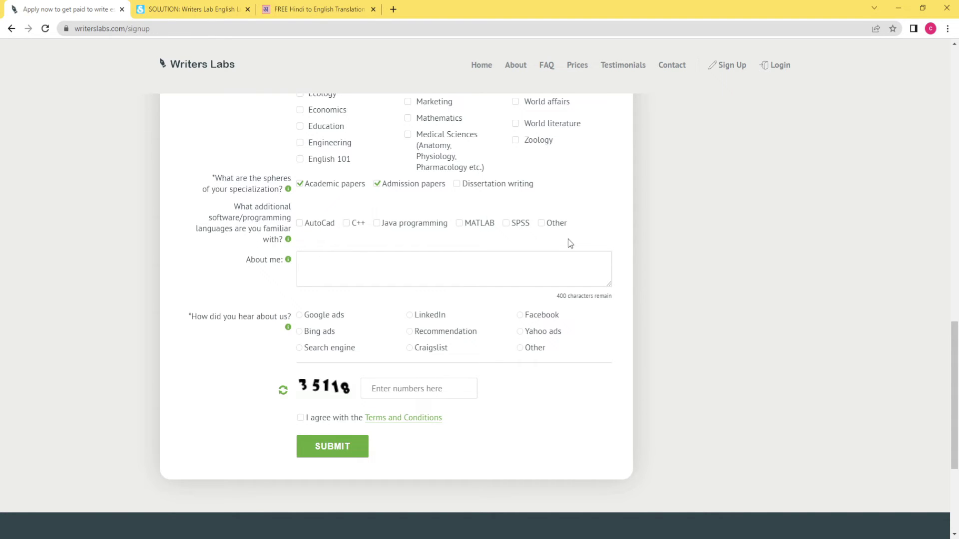
pyautogui.click(540, 224)
pyautogui.click(310, 232)
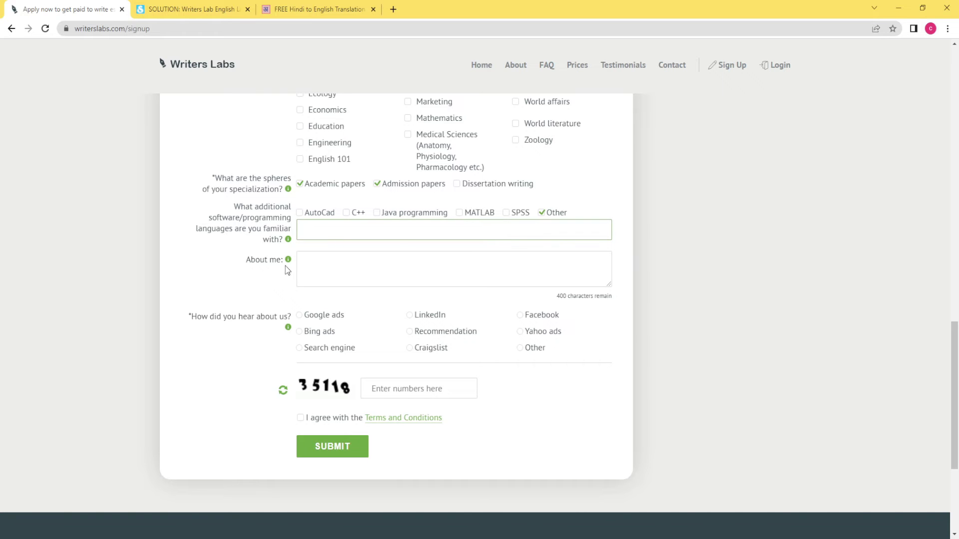
# Go through the About me field and its character limit, and choose Other as how the applicant heard about the site
pyautogui.click(304, 266)
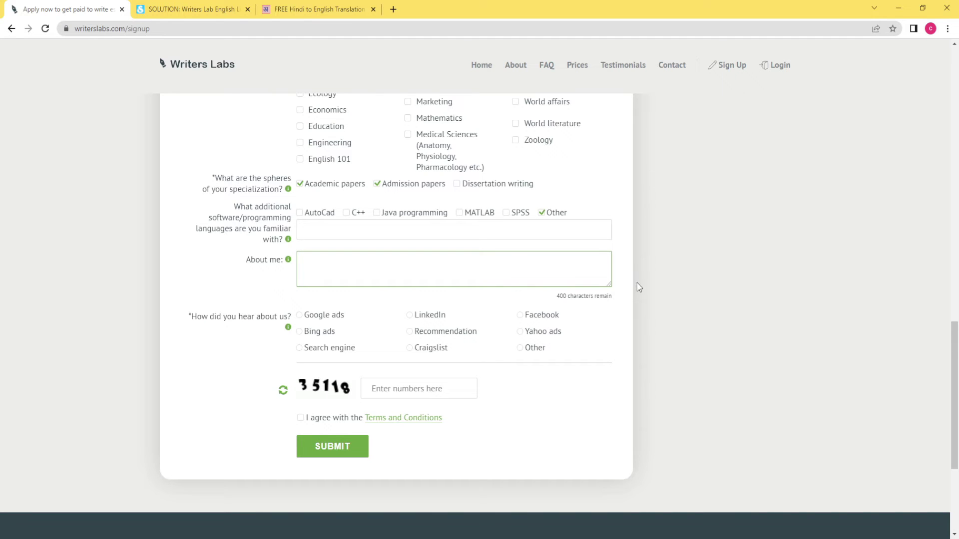
pyautogui.moveTo(553, 296); pyautogui.dragTo(574, 296)
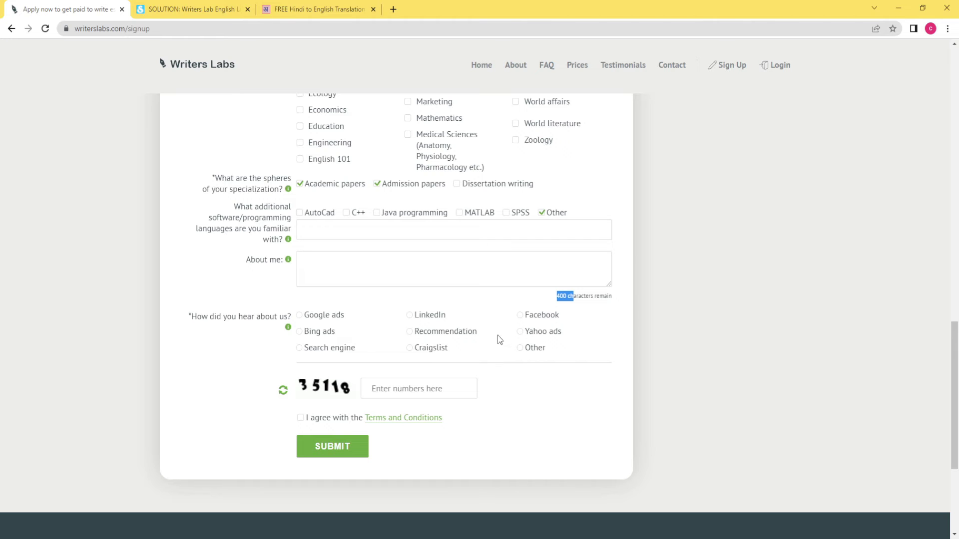
pyautogui.click(521, 348)
pyautogui.click(323, 369)
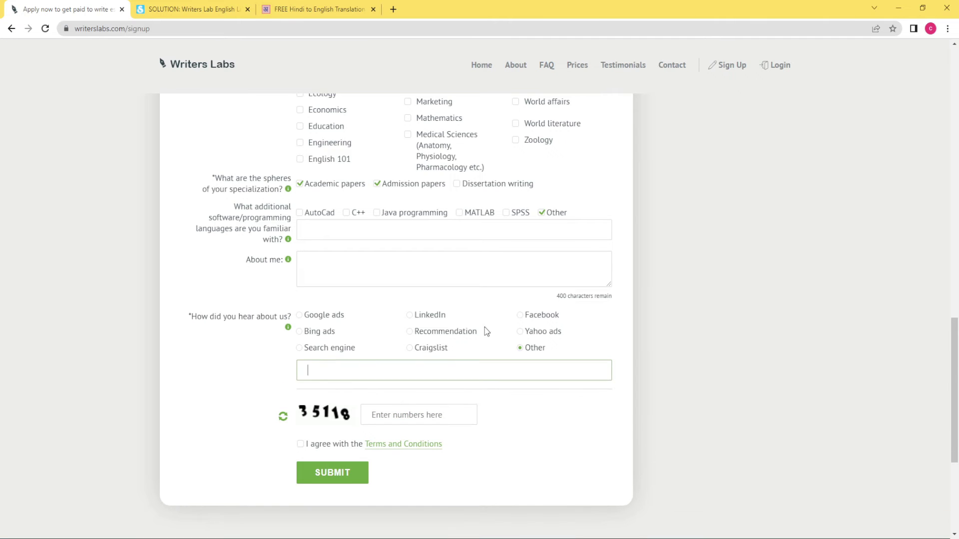
# Enter the captcha numbers, agree to the Terms and Conditions, and submit the registration form
pyautogui.scroll(-4, 484, 329)
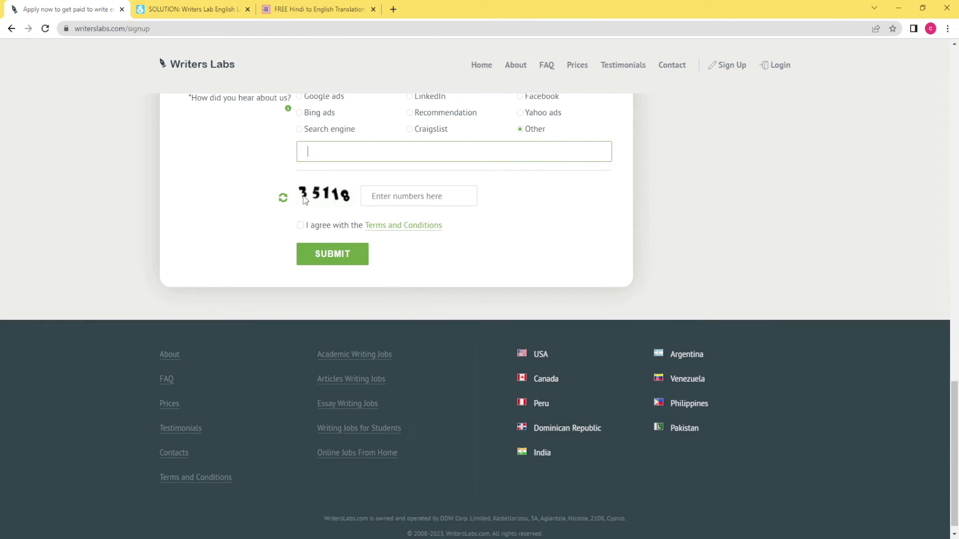
pyautogui.click(377, 196)
pyautogui.write('35118')
pyautogui.scroll(1, 400, 330)
pyautogui.click(300, 283)
pyautogui.click(338, 309)
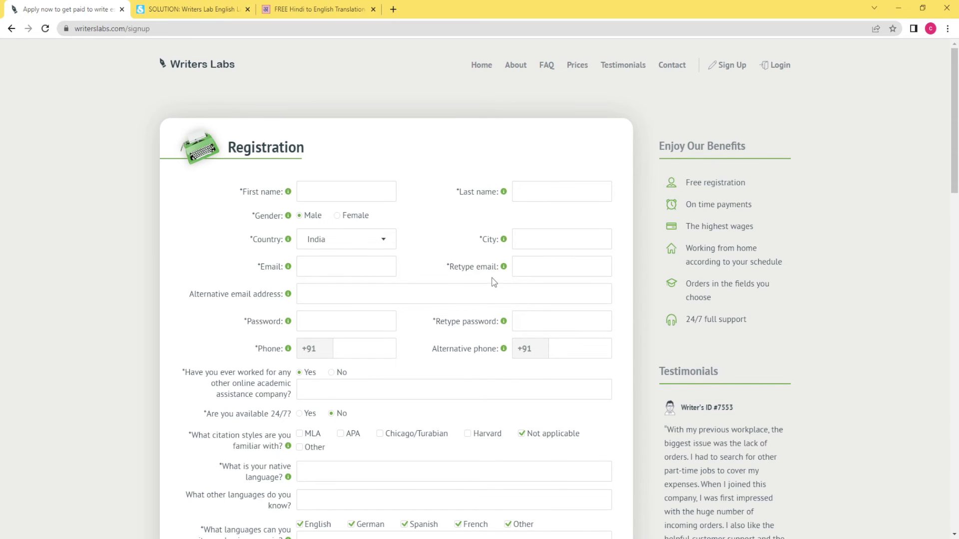
# Check the completed registration form down to its end and submit it
pyautogui.scroll(-10, 490, 275)
pyautogui.scroll(-12, 482, 280)
pyautogui.scroll(3, 358, 330)
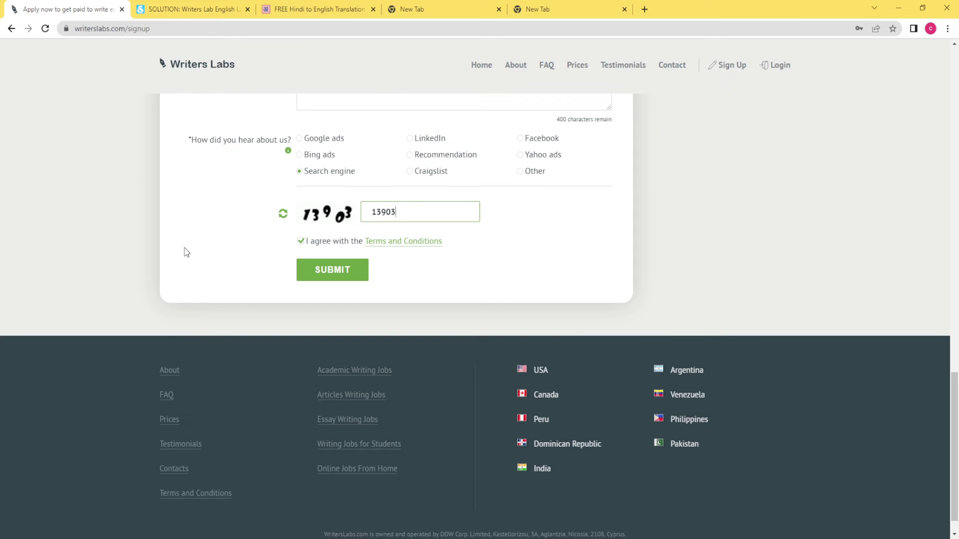
pyautogui.scroll(-1, 329, 220)
pyautogui.click(338, 245)
pyautogui.click(338, 245)
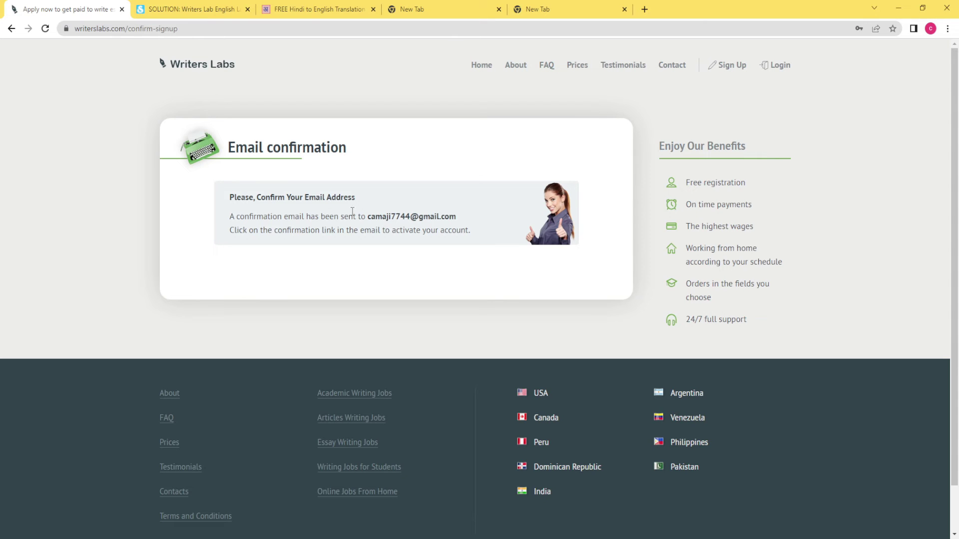
# Switch to Gmail, open the Email Verification message from Writers Labs, and follow its link to verify the e-mail address
pyautogui.click(490, 5)
pyautogui.click(857, 58)
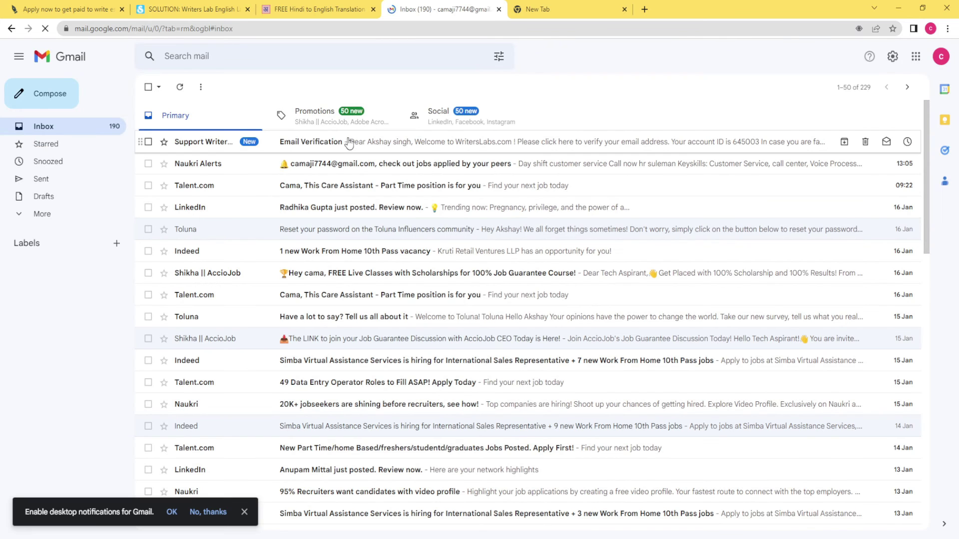
pyautogui.click(348, 143)
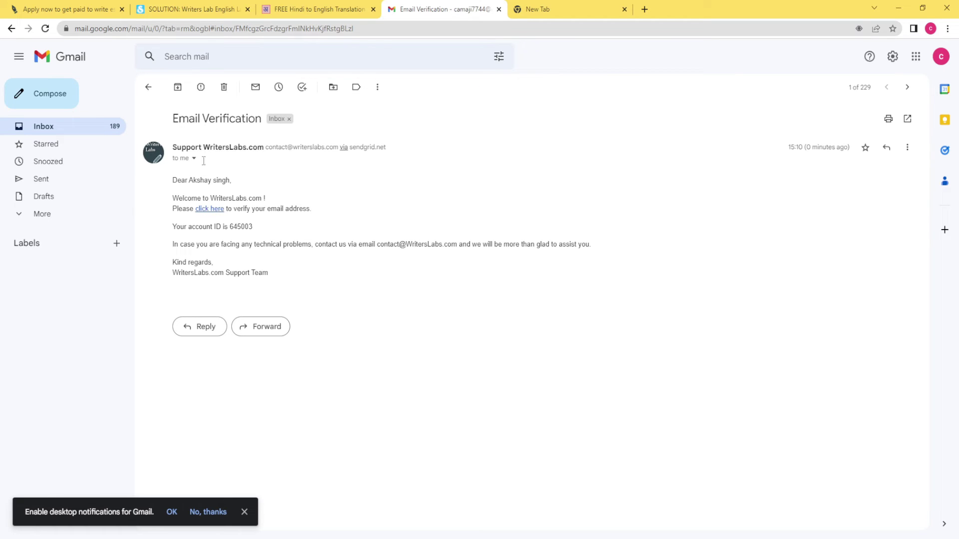
pyautogui.click(207, 209)
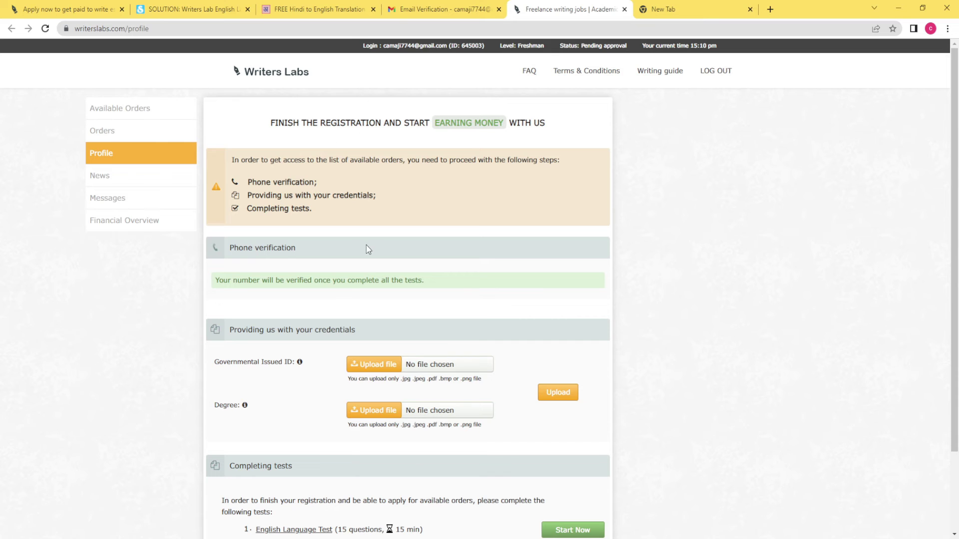
# Examine the profile page's remaining registration requirements: phone verification, the ID and degree uploads, and the tests
pyautogui.scroll(-1, 367, 247)
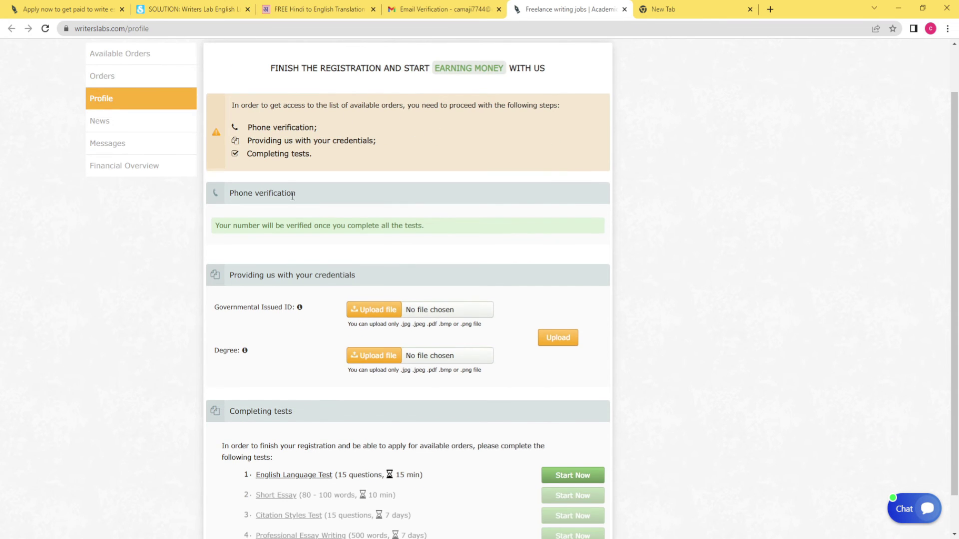
pyautogui.scroll(1, 399, 145)
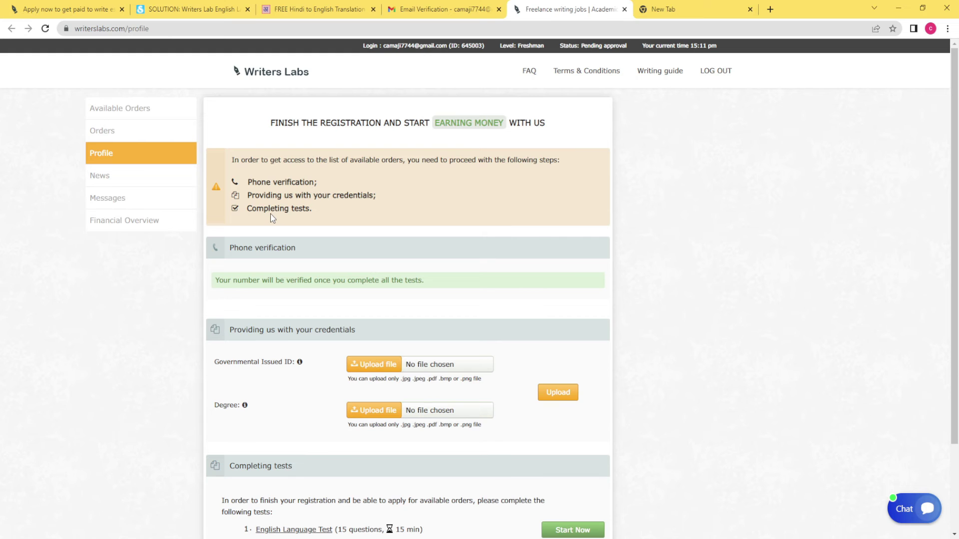
pyautogui.scroll(-2, 319, 213)
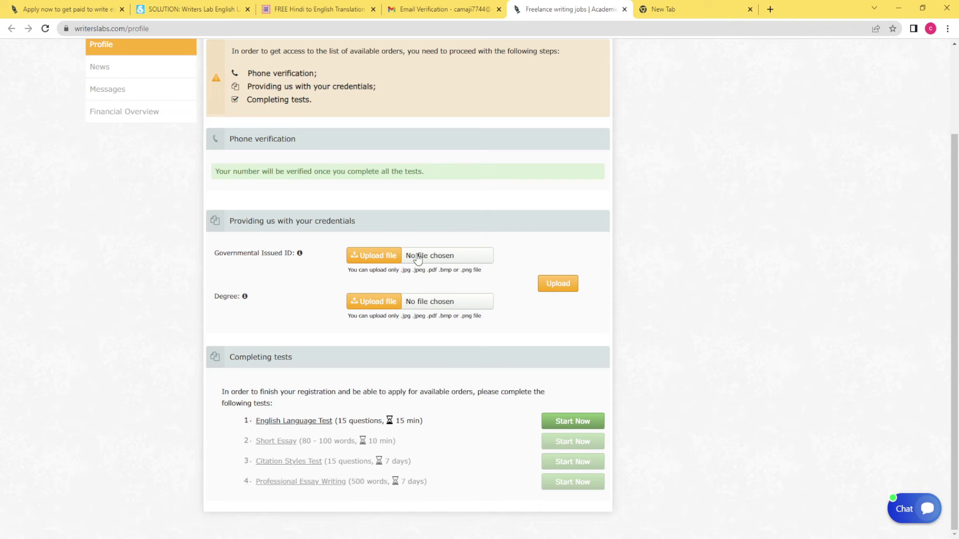
pyautogui.moveTo(301, 254)
pyautogui.click(421, 260)
pyautogui.moveTo(246, 298)
# Switch to the Studypool document on the Writers Lab English language tests and examine its sample questions and answers
pyautogui.click(195, 9)
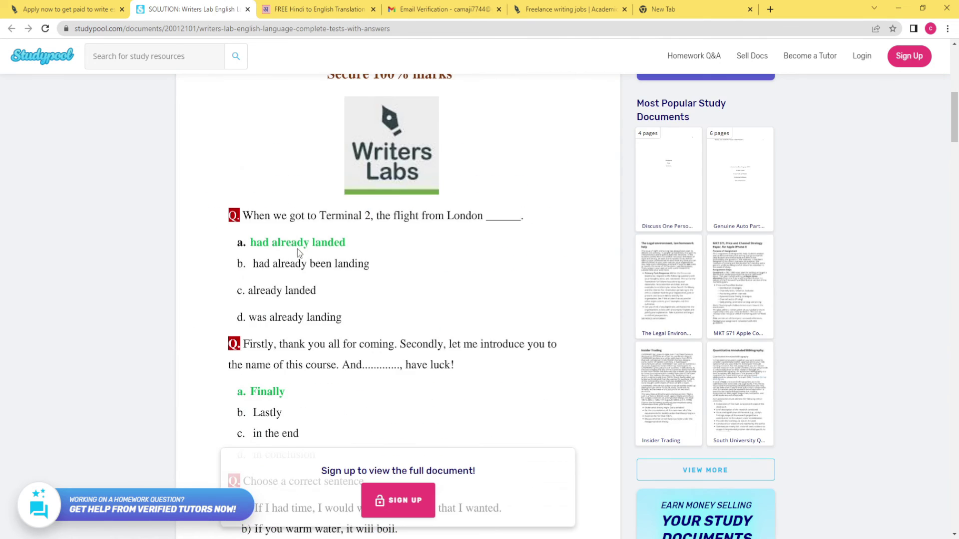
pyautogui.scroll(2, 278, 273)
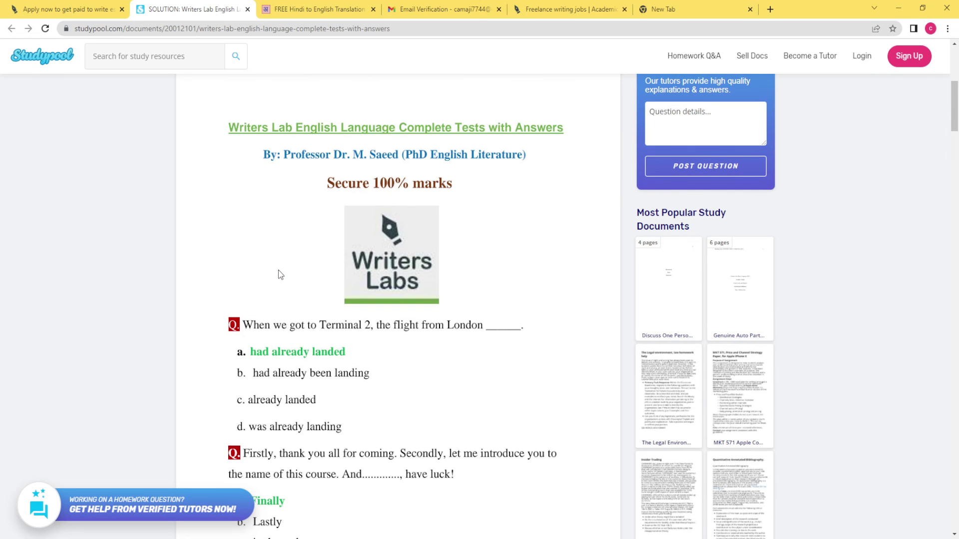
pyautogui.scroll(-2, 353, 390)
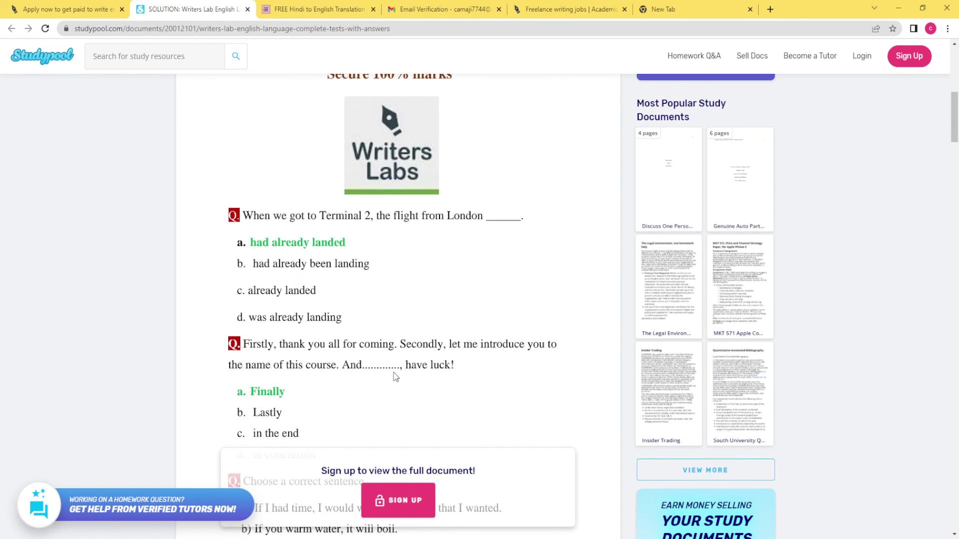
pyautogui.scroll(-3, 340, 315)
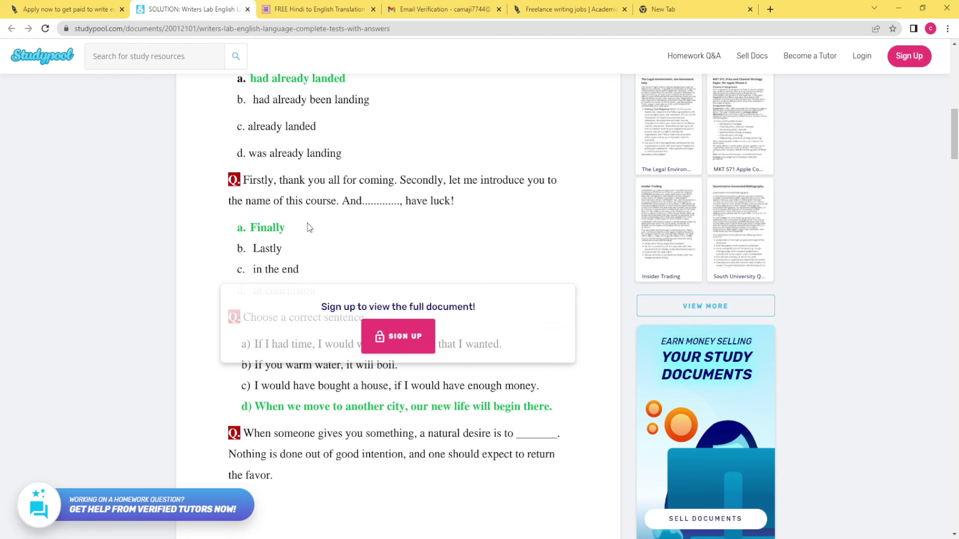
pyautogui.scroll(-3, 306, 226)
pyautogui.scroll(-12, 291, 253)
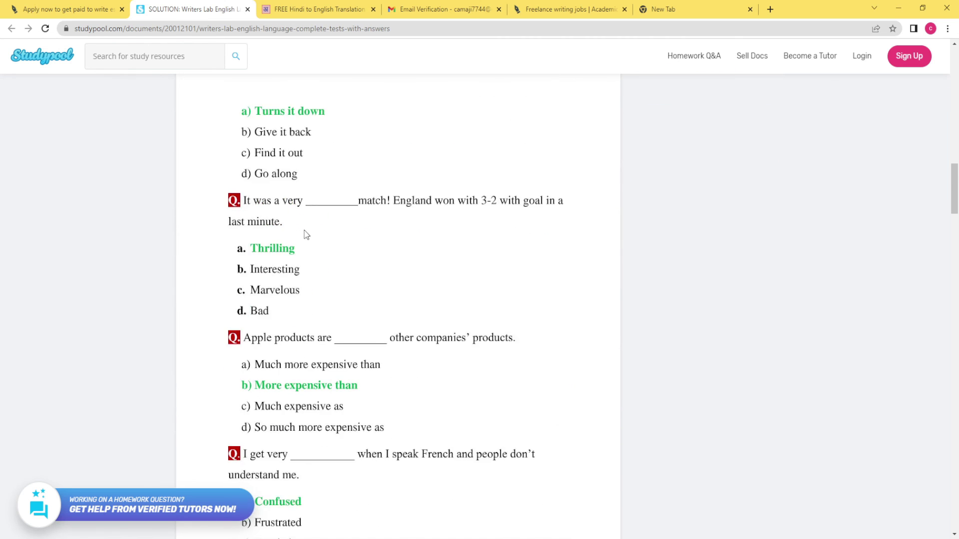
pyautogui.scroll(-2, 300, 245)
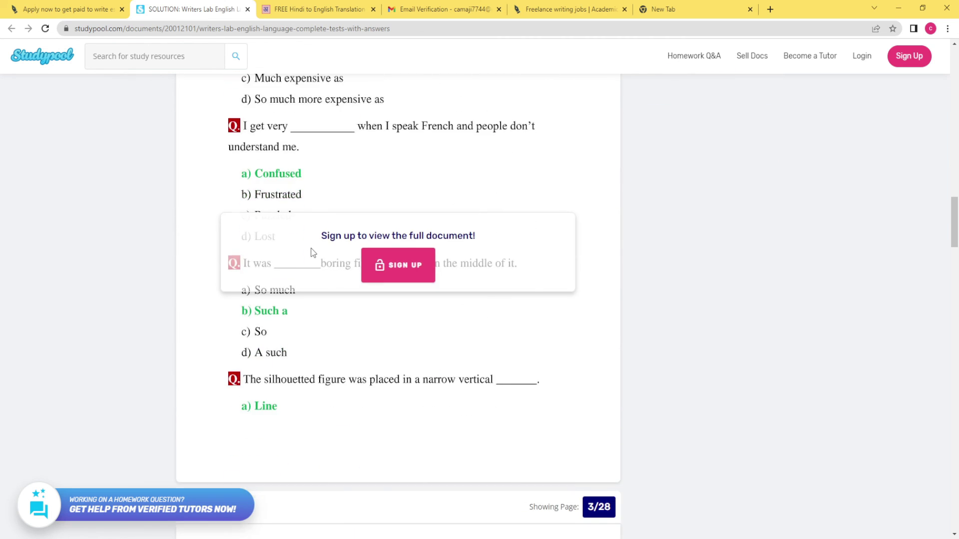
pyautogui.scroll(7, 413, 223)
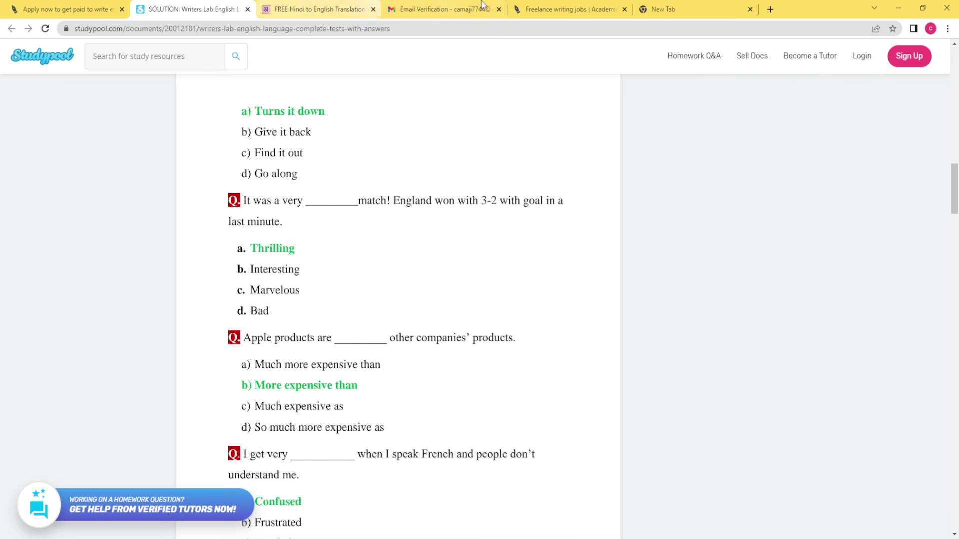
# Return to the Writers Labs profile, start the English Language Test, and answer question 1 with "speaks English very fluent"
pyautogui.click(547, 8)
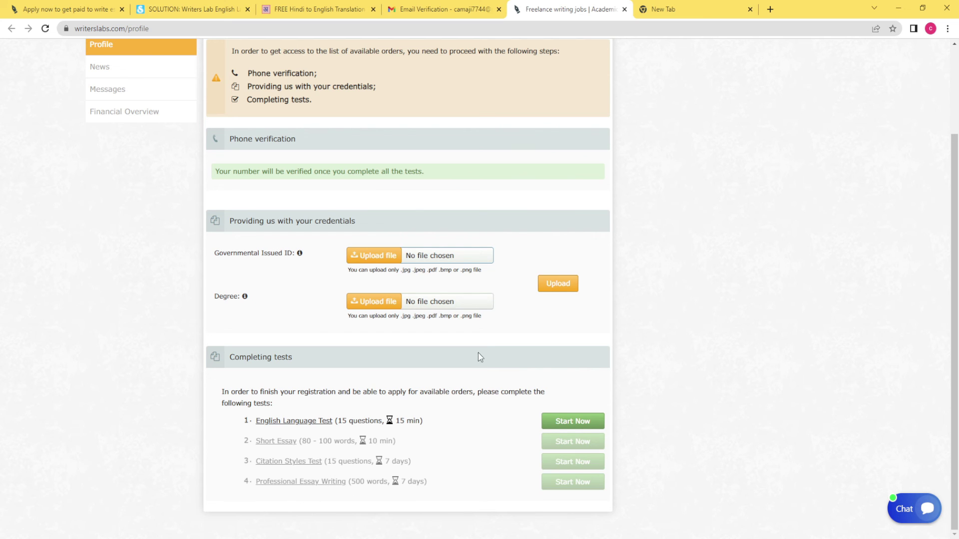
pyautogui.click(562, 419)
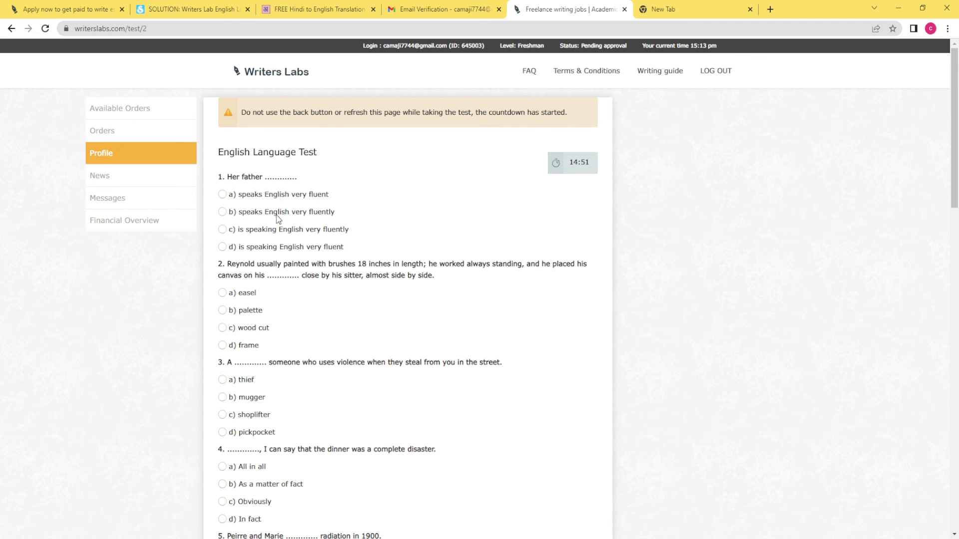
pyautogui.click(226, 196)
# Look through all 15 questions of the English Language Test and their answer options
pyautogui.scroll(-2, 339, 204)
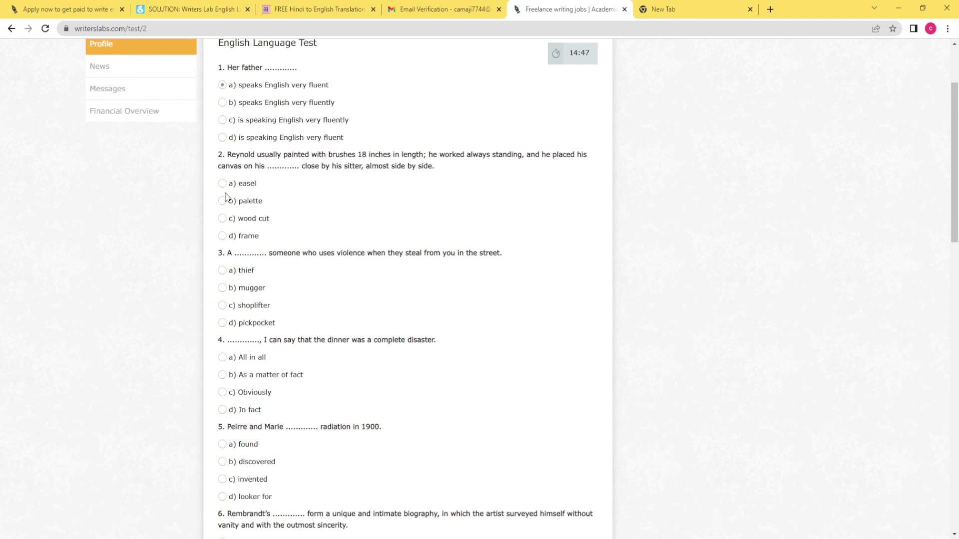
pyautogui.scroll(-16, 263, 330)
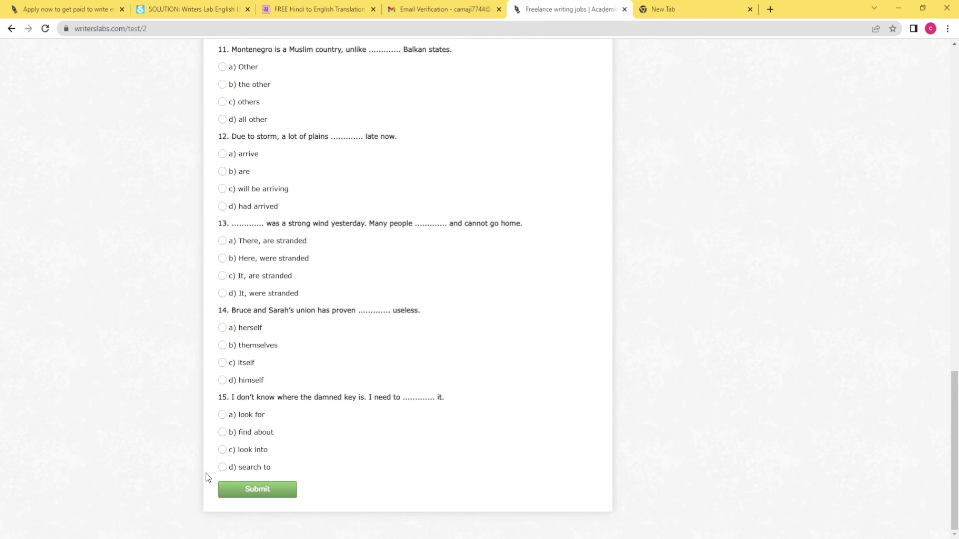
pyautogui.scroll(8, 233, 339)
pyautogui.scroll(12, 240, 324)
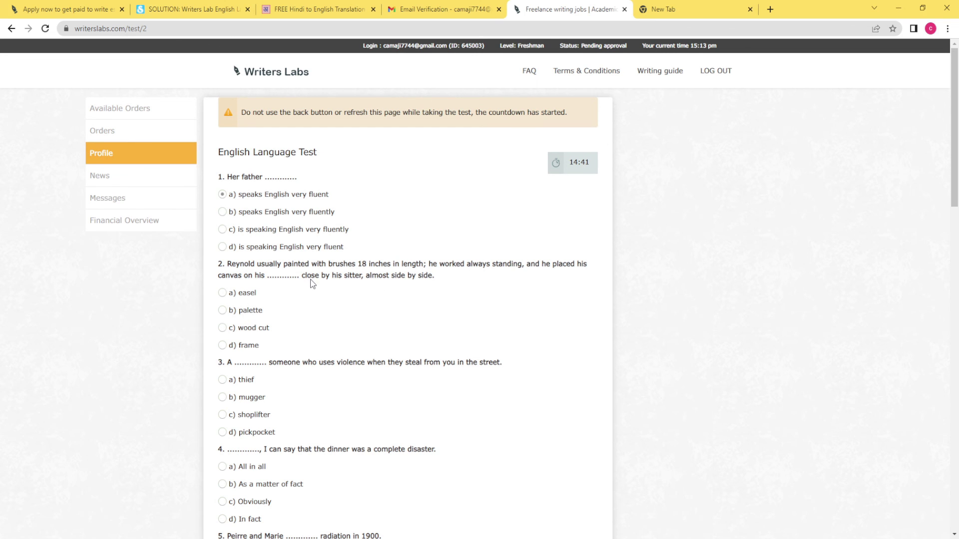
pyautogui.scroll(-6, 413, 276)
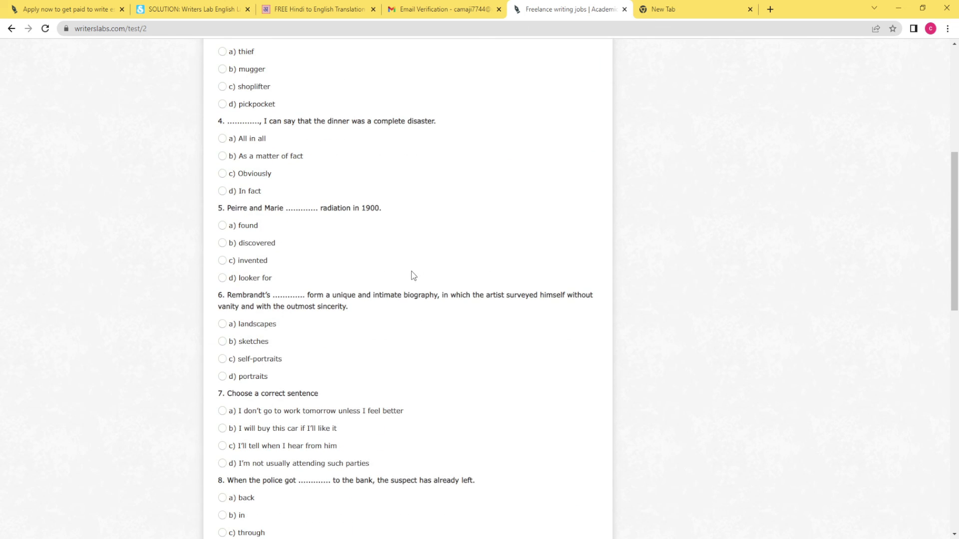
pyautogui.scroll(-8, 413, 276)
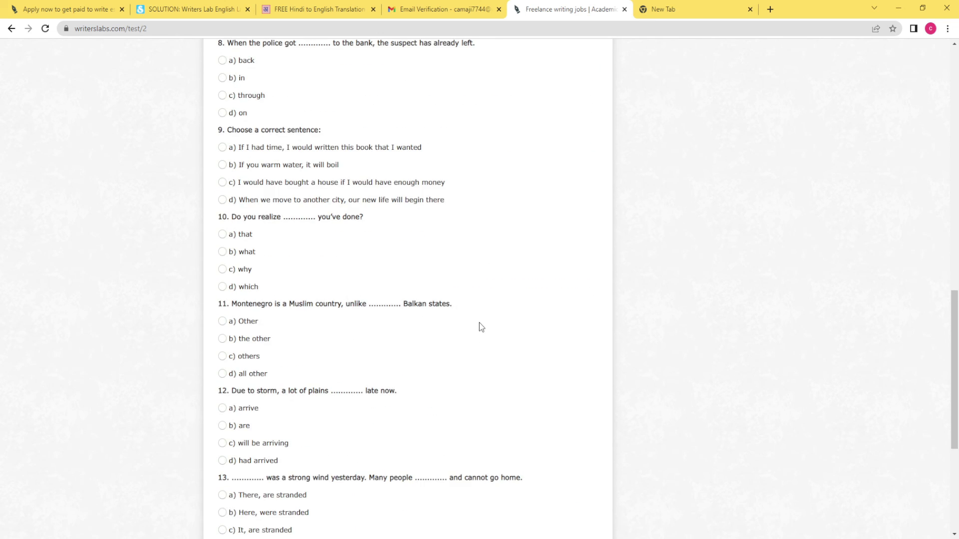
pyautogui.scroll(1, 481, 327)
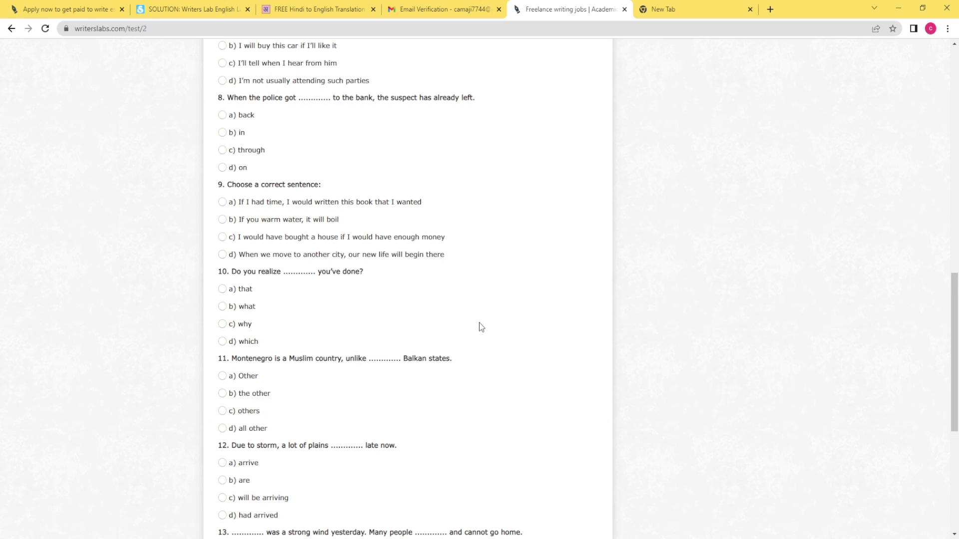